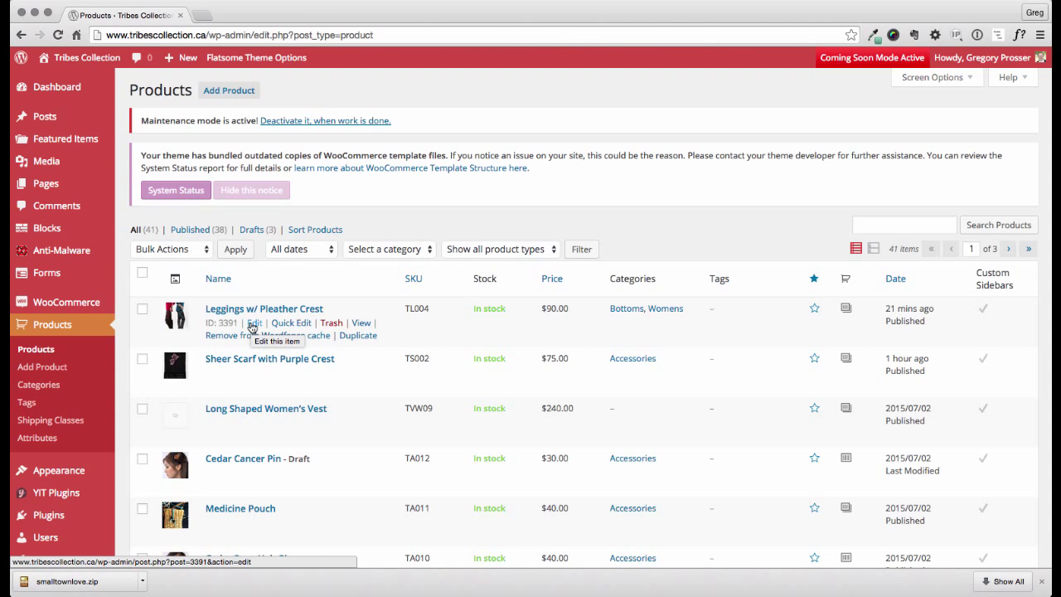
# Open the Leggings w/ Pleather Crest product for editing and make its permalink slug editable
pyautogui.click(253, 325)
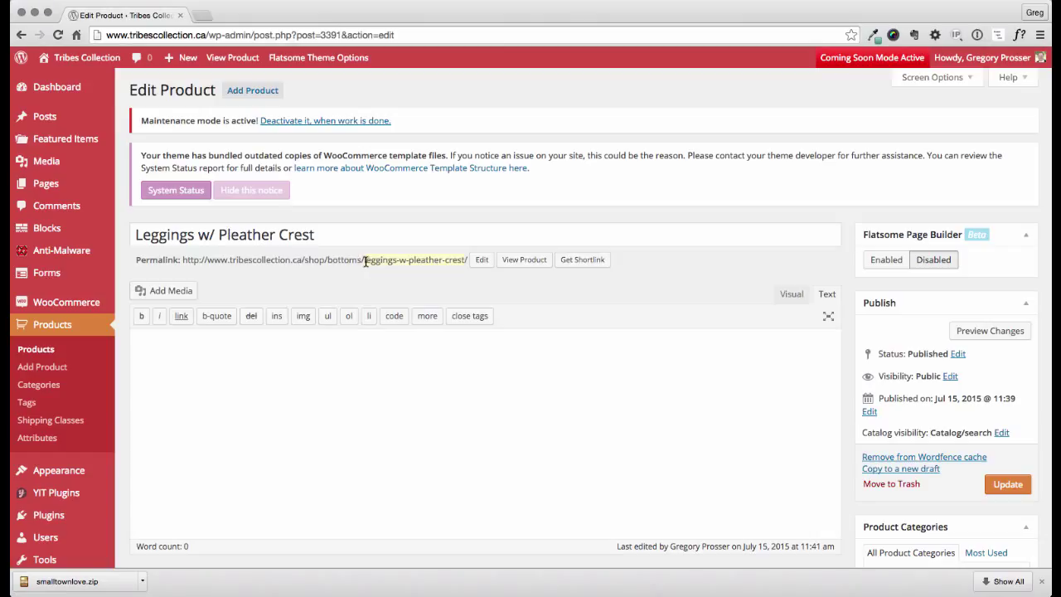
pyautogui.moveTo(365, 261); pyautogui.dragTo(463, 259)
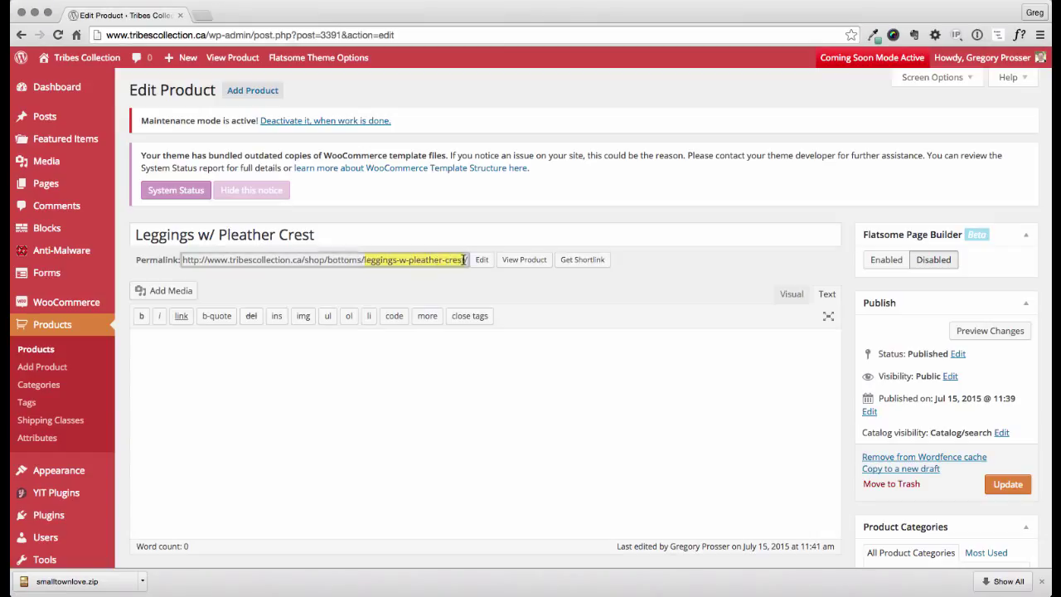
pyautogui.click(463, 260)
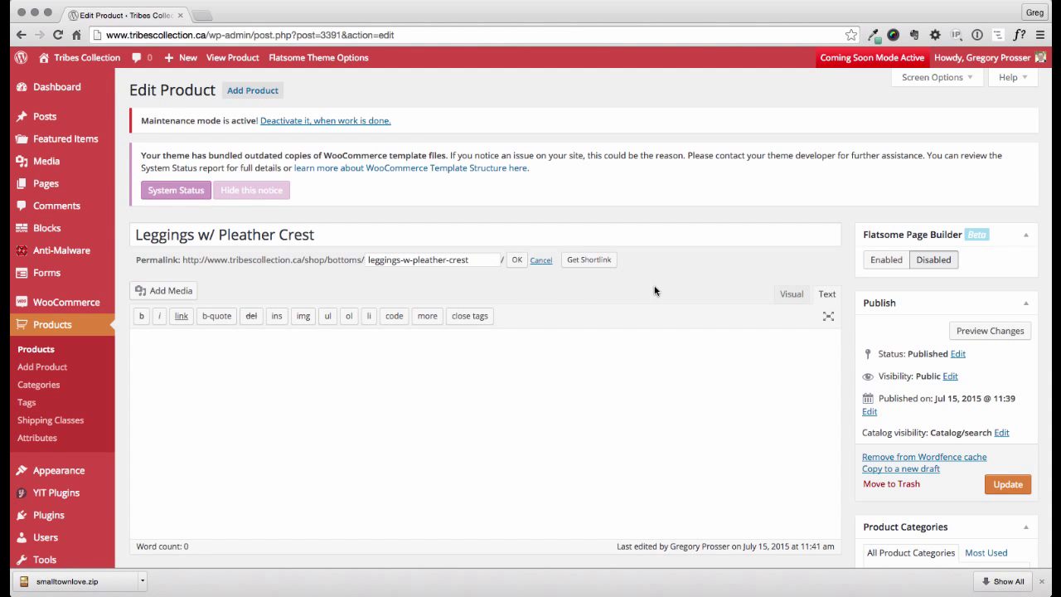
pyautogui.scroll(-2, 645, 314)
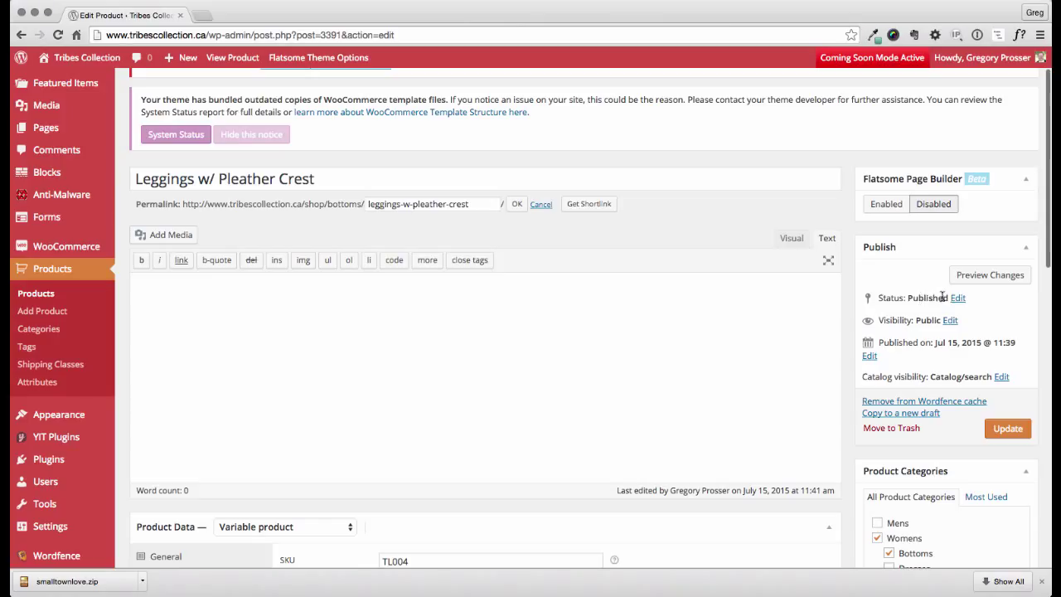
# Look at the available publish status options for the product and leave them without choosing one
pyautogui.click(957, 299)
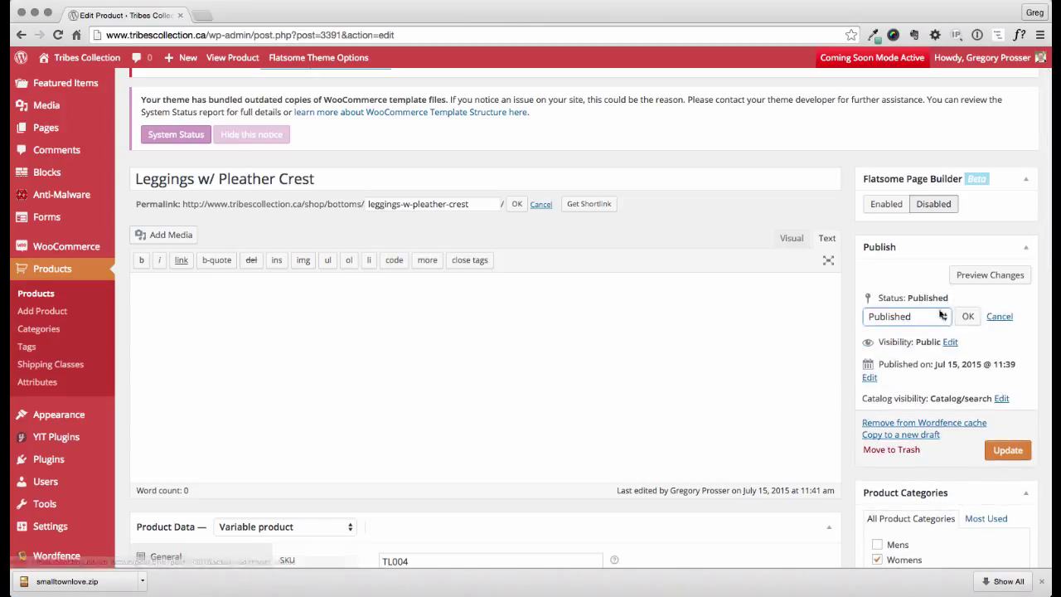
pyautogui.click(944, 320)
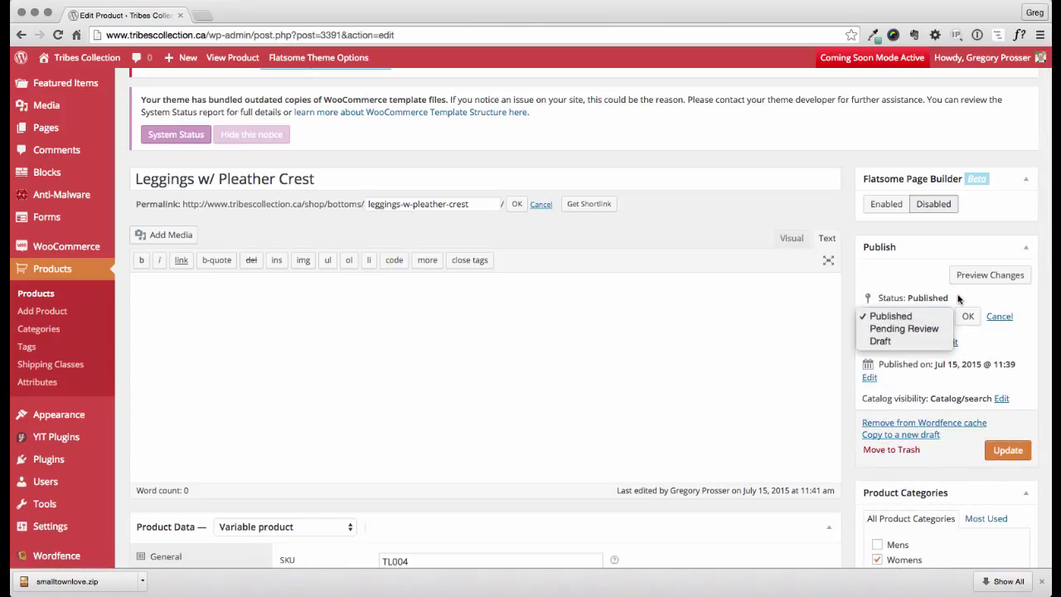
pyautogui.click(1006, 316)
pyautogui.click(1007, 317)
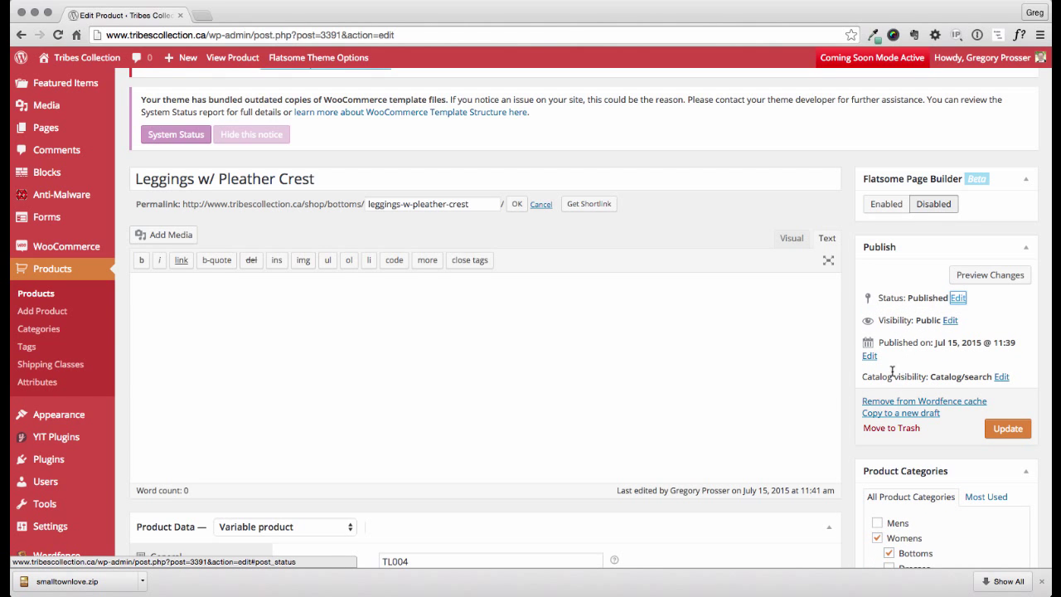
# Go to the product data's attributes and expand the Size attribute
pyautogui.scroll(-2, 842, 395)
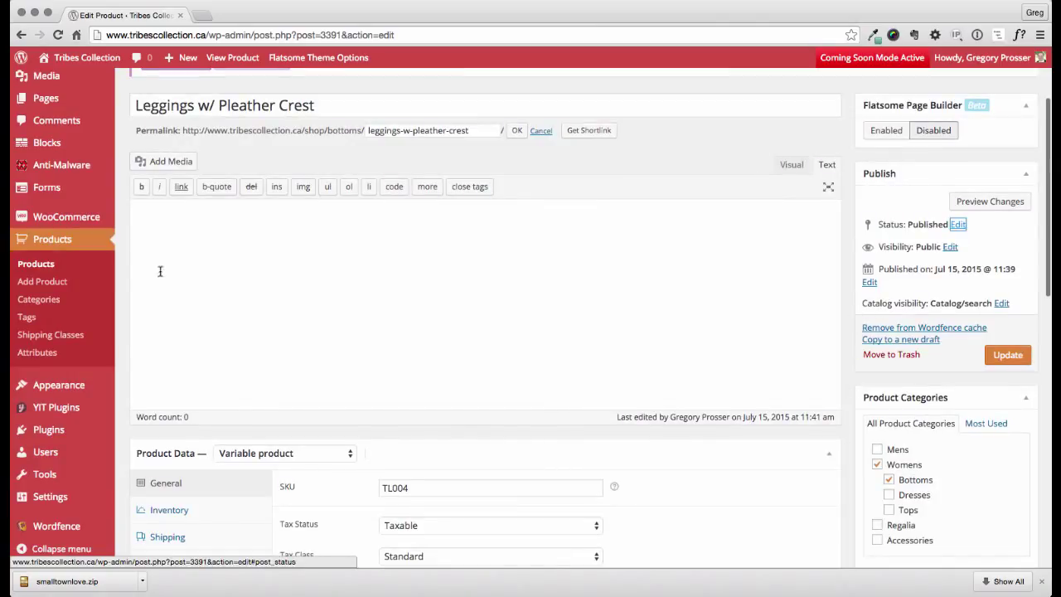
pyautogui.click(175, 224)
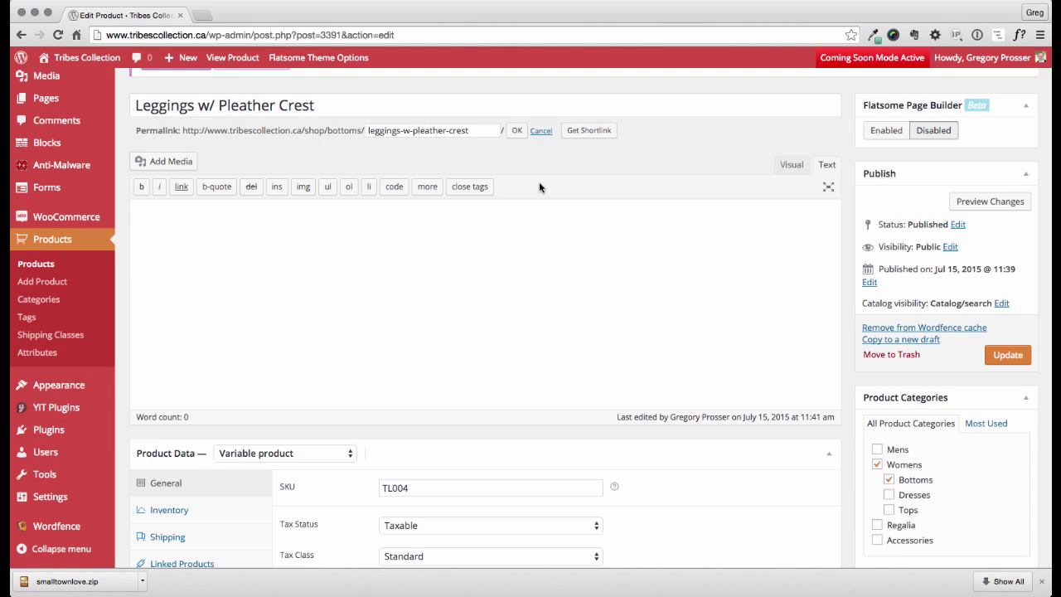
pyautogui.scroll(-1, 535, 249)
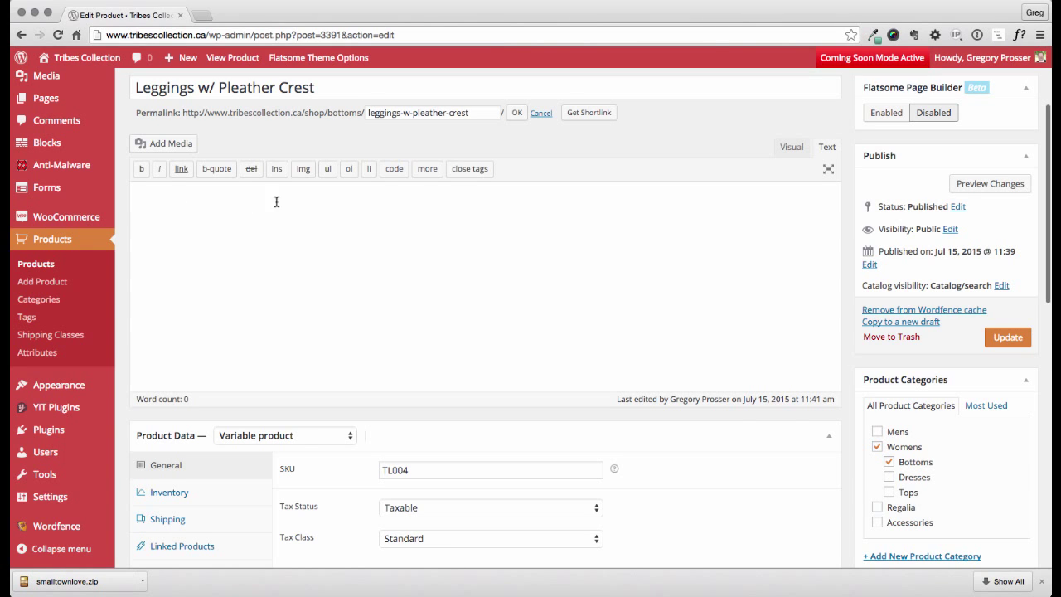
pyautogui.scroll(-5, 628, 322)
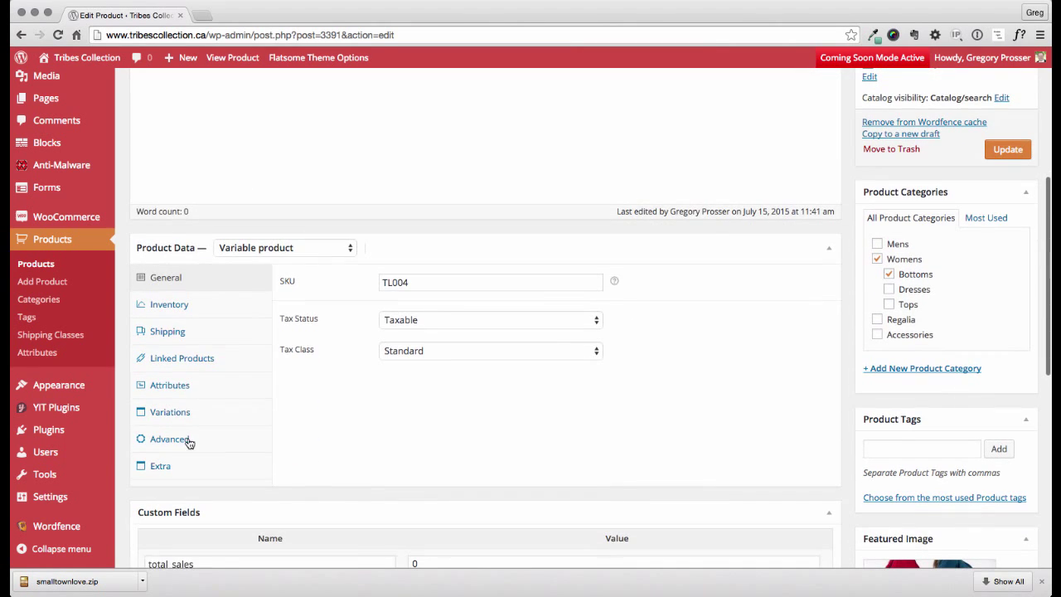
pyautogui.click(222, 390)
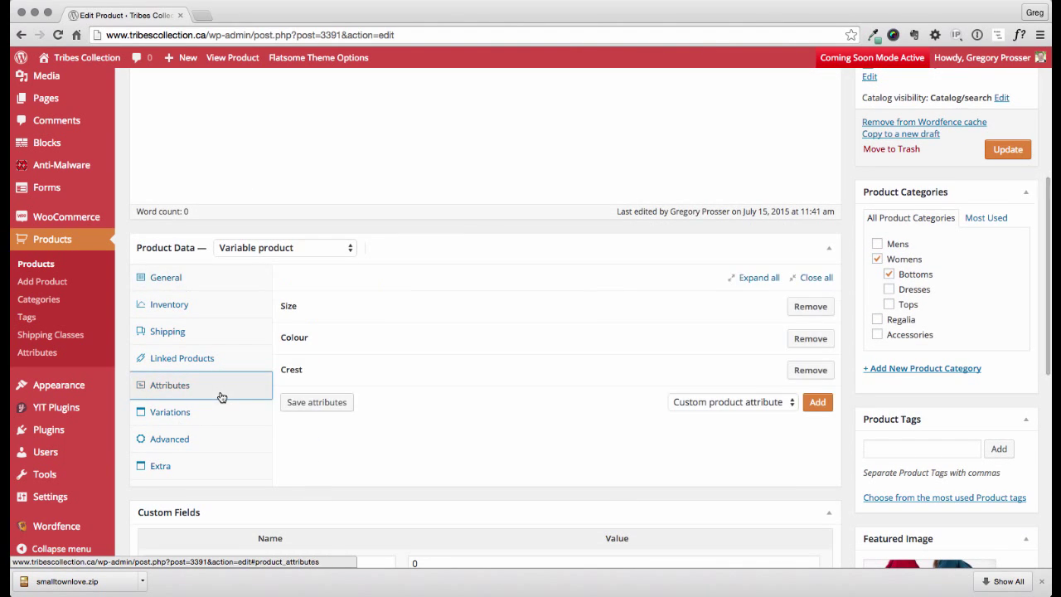
pyautogui.click(360, 308)
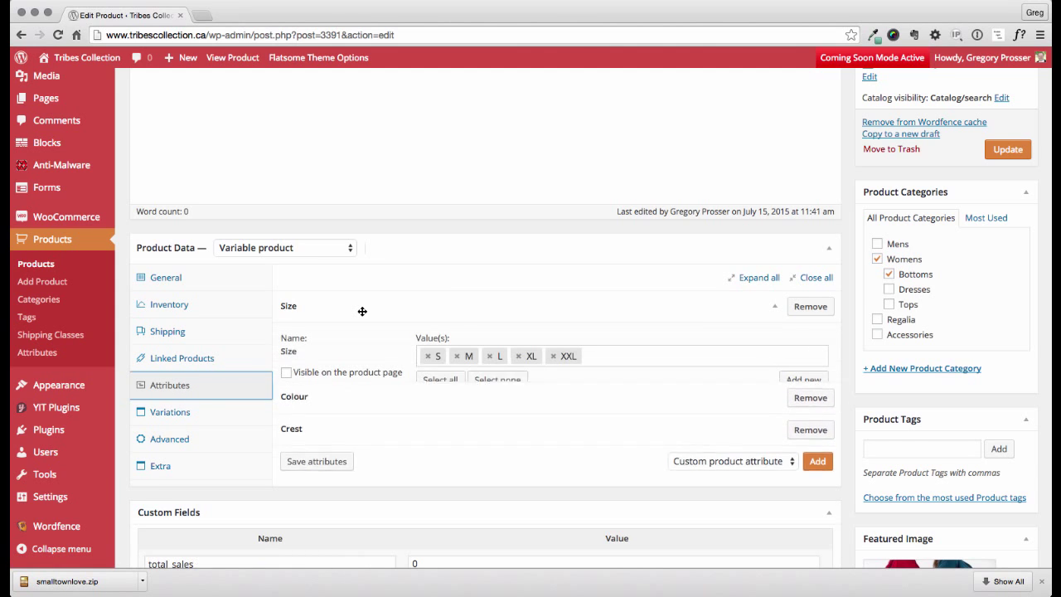
# Remove the XXL value from the Size attribute
pyautogui.click(586, 356)
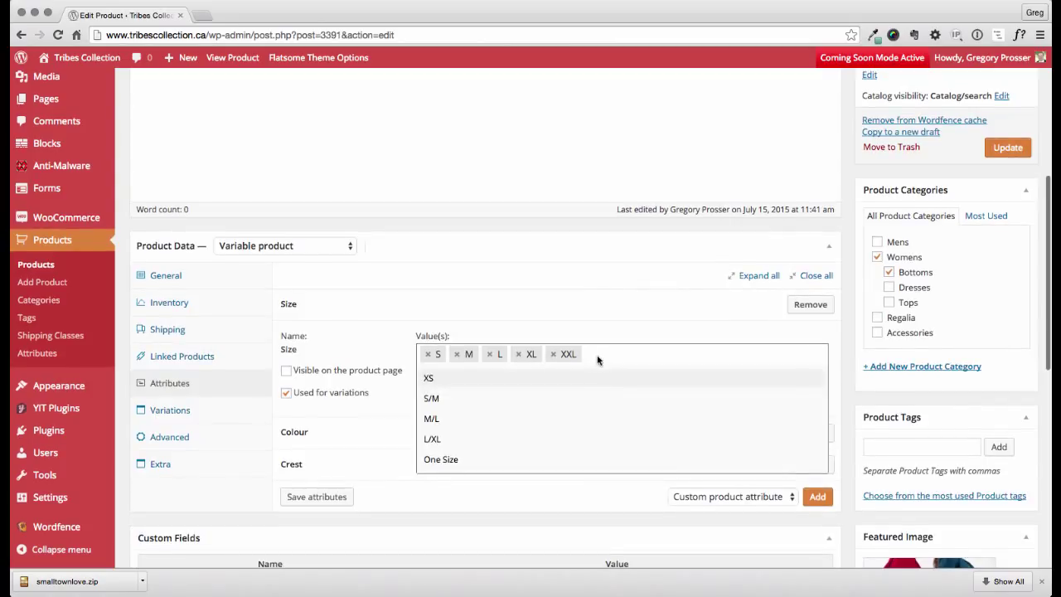
pyautogui.press('BackSpace')
pyautogui.press('BackSpace')
pyautogui.press('BackSpace')
pyautogui.press('BackSpace')
pyautogui.press('BackSpace')
pyautogui.press('BackSpace')
pyautogui.press('BackSpace')
pyautogui.press('BackSpace')
pyautogui.press('BackSpace')
pyautogui.press('BackSpace')
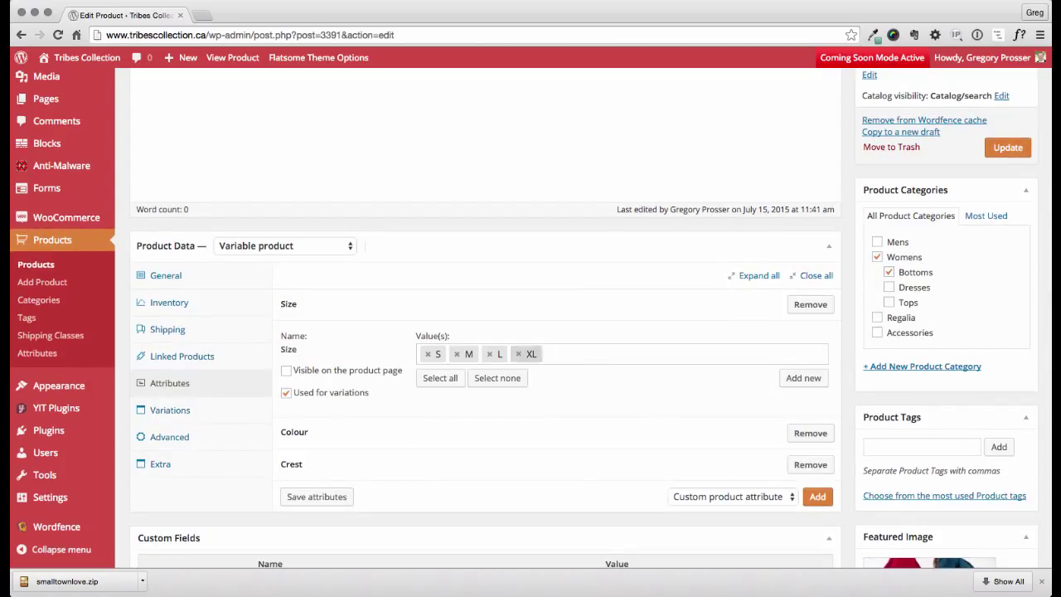
pyautogui.click(348, 340)
# Add every available value to the Size attribute and remove L/XL, M/L, S/M, XXL and One Size
pyautogui.click(436, 396)
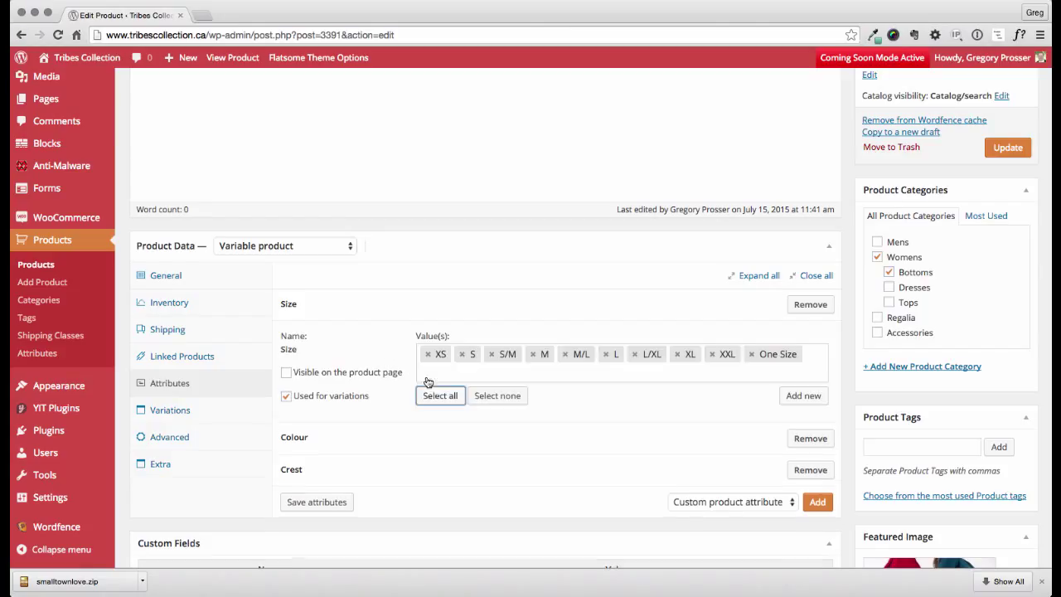
pyautogui.click(638, 355)
pyautogui.click(566, 355)
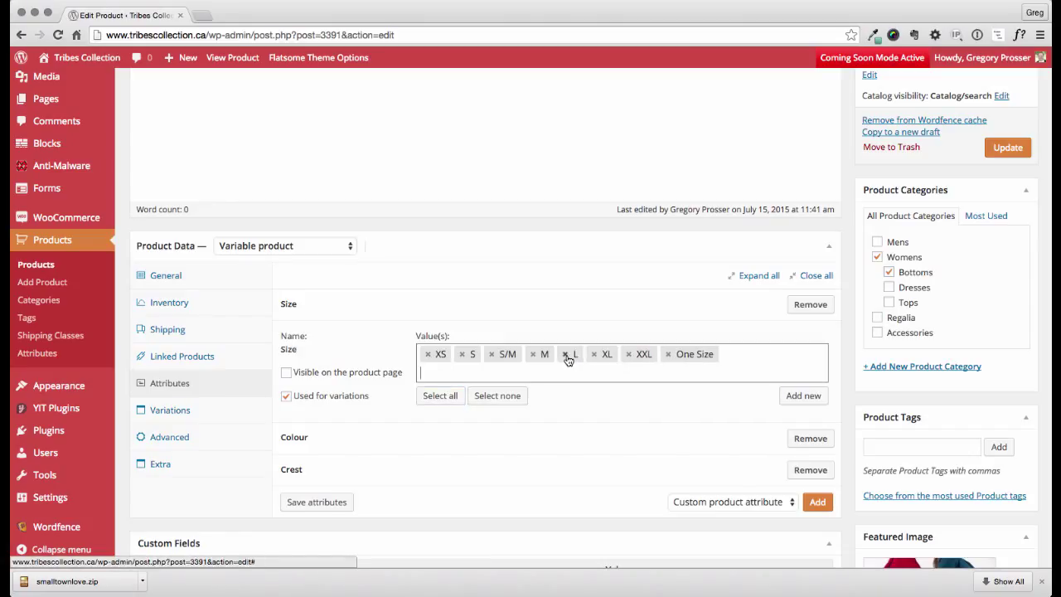
pyautogui.click(492, 354)
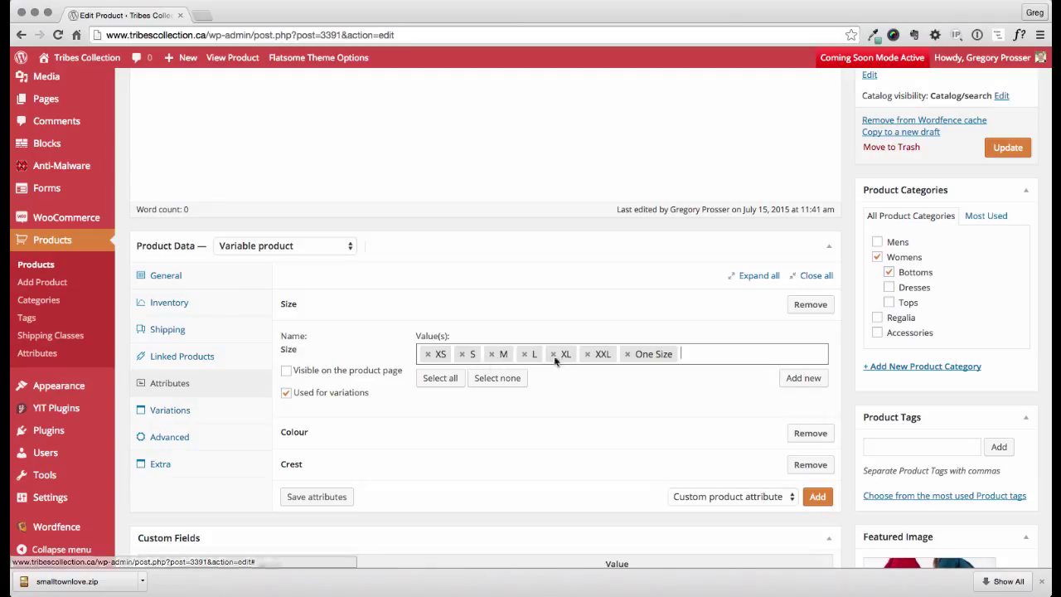
pyautogui.click(588, 355)
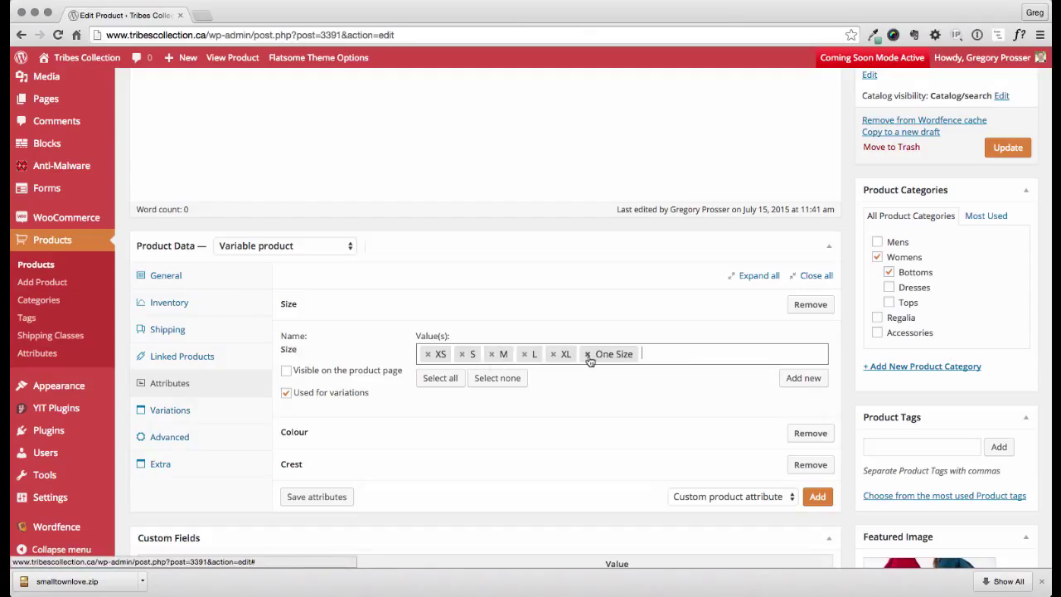
pyautogui.click(588, 355)
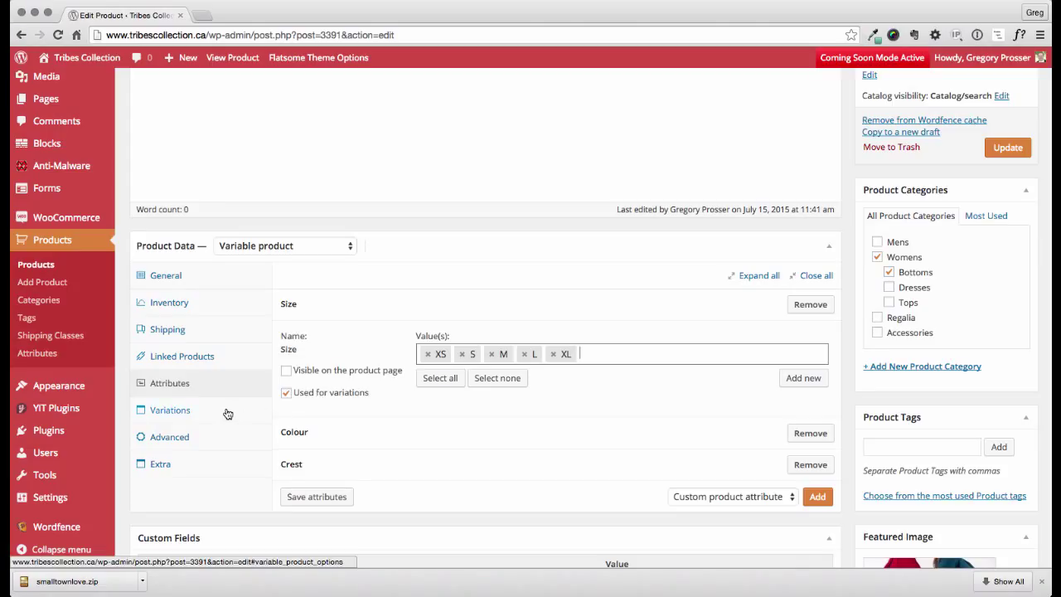
# Expand the Colour attribute and look through the colours available for it
pyautogui.click(460, 437)
pyautogui.scroll(-2, 531, 440)
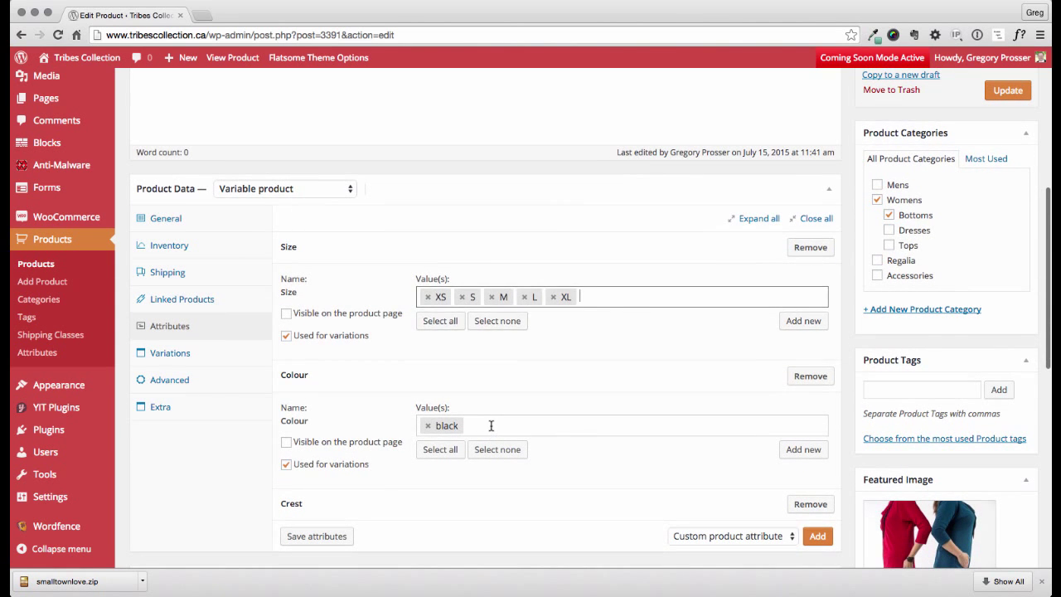
pyautogui.click(491, 429)
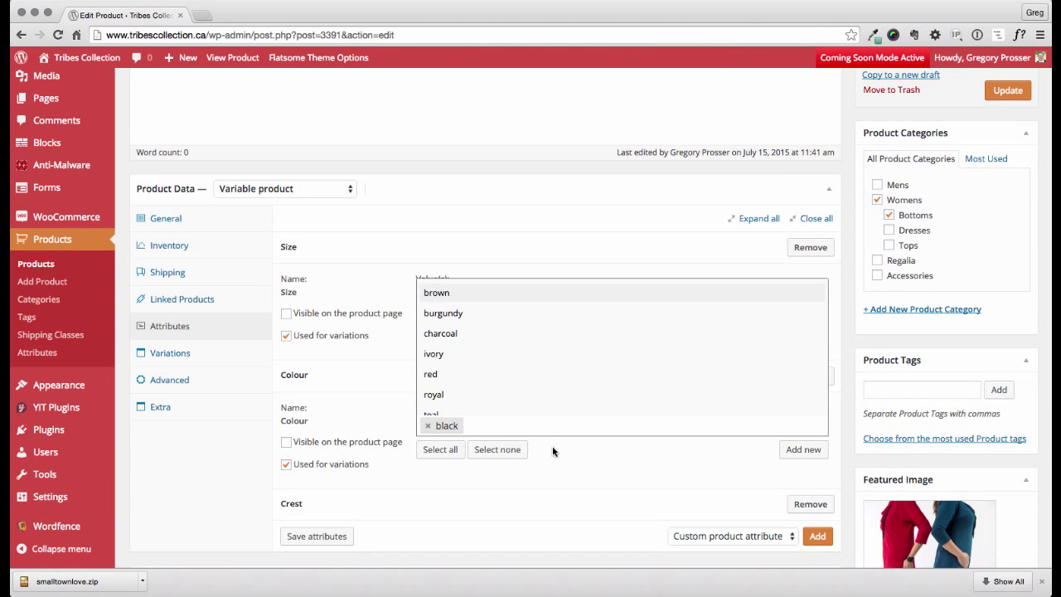
pyautogui.scroll(-3, 502, 349)
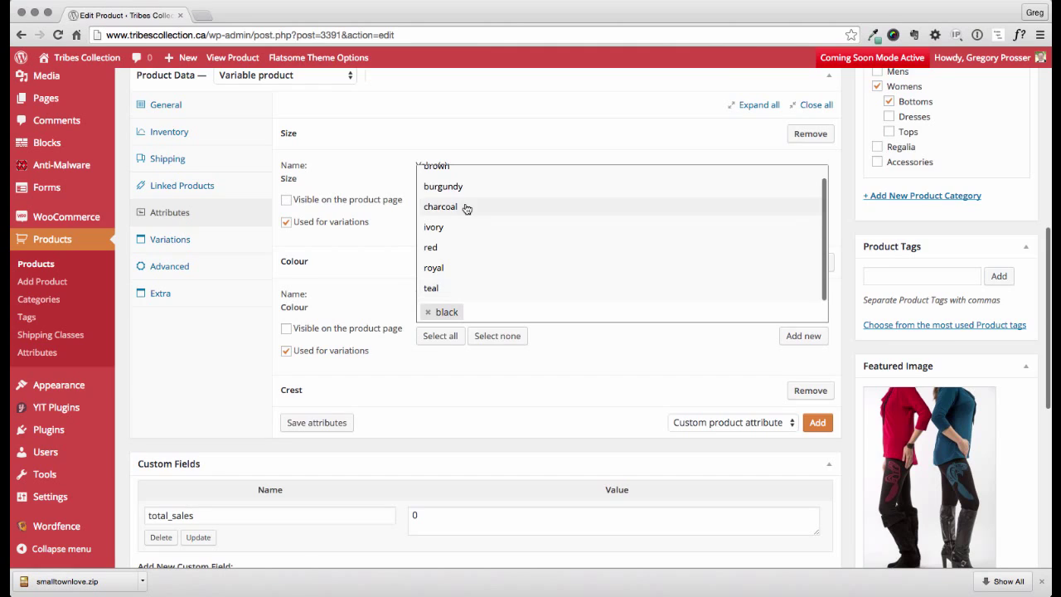
pyautogui.scroll(2, 467, 209)
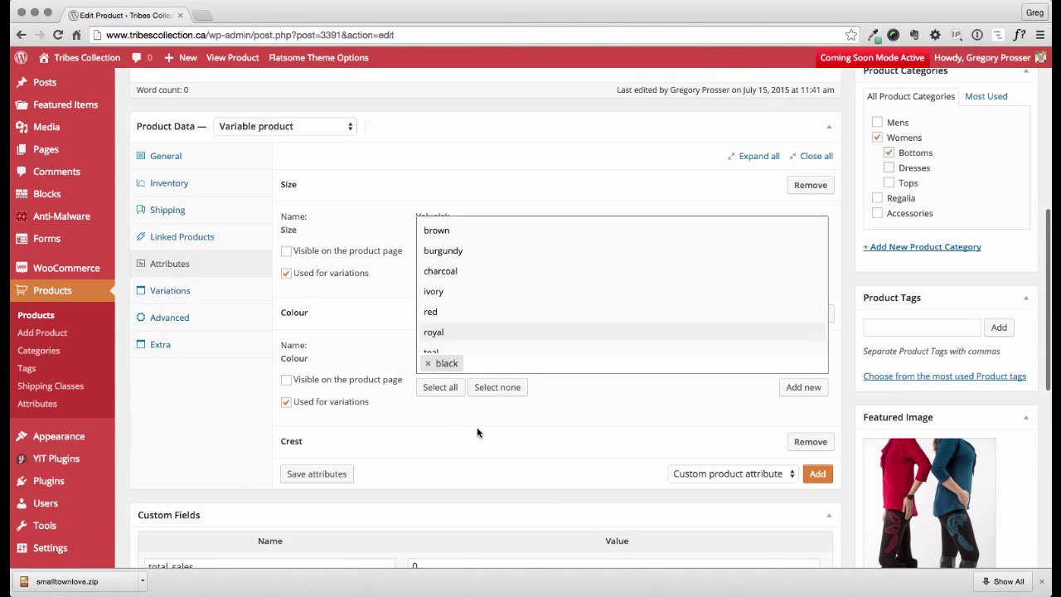
pyautogui.click(557, 412)
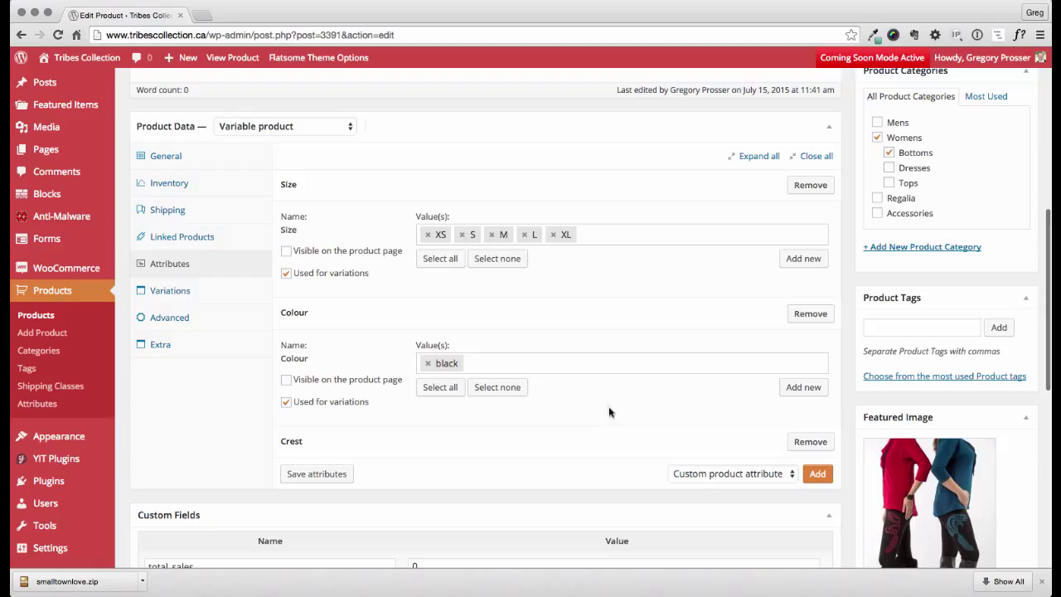
# Add charcoal to the Colour attribute's values and remove it again
pyautogui.click(486, 363)
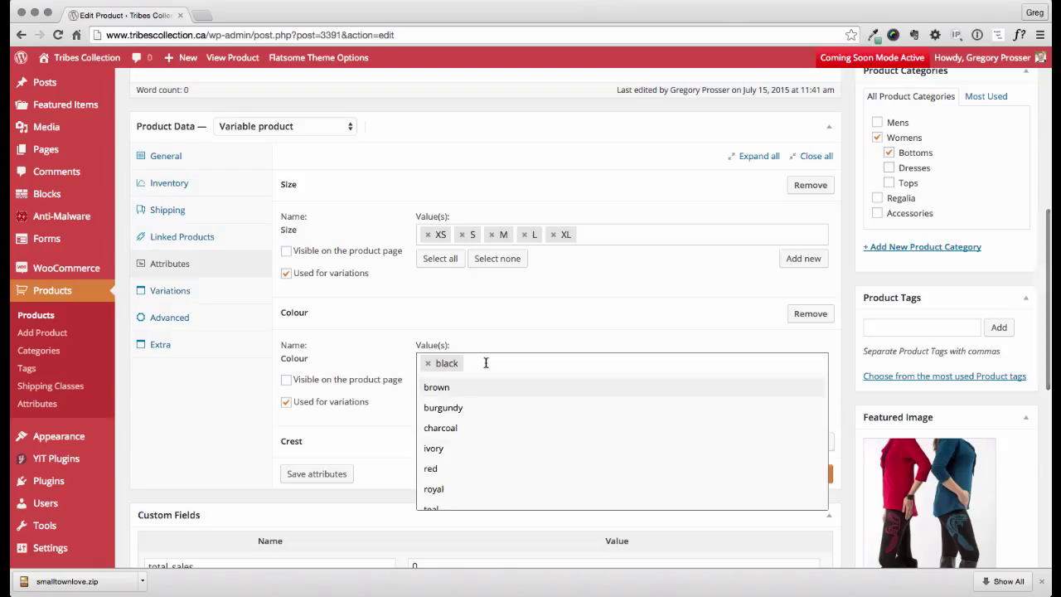
pyautogui.click(458, 428)
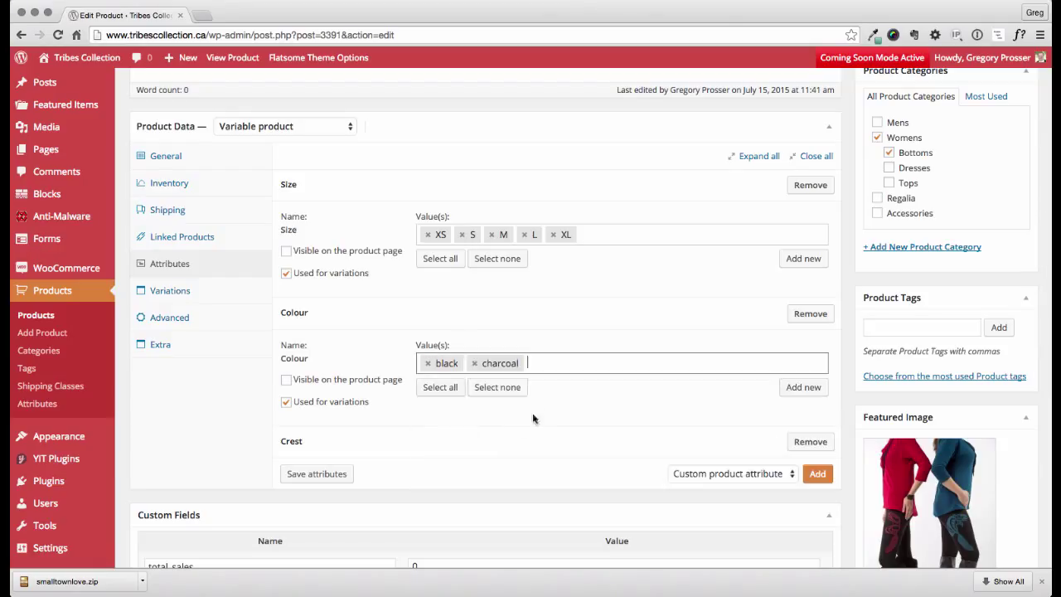
pyautogui.click(475, 364)
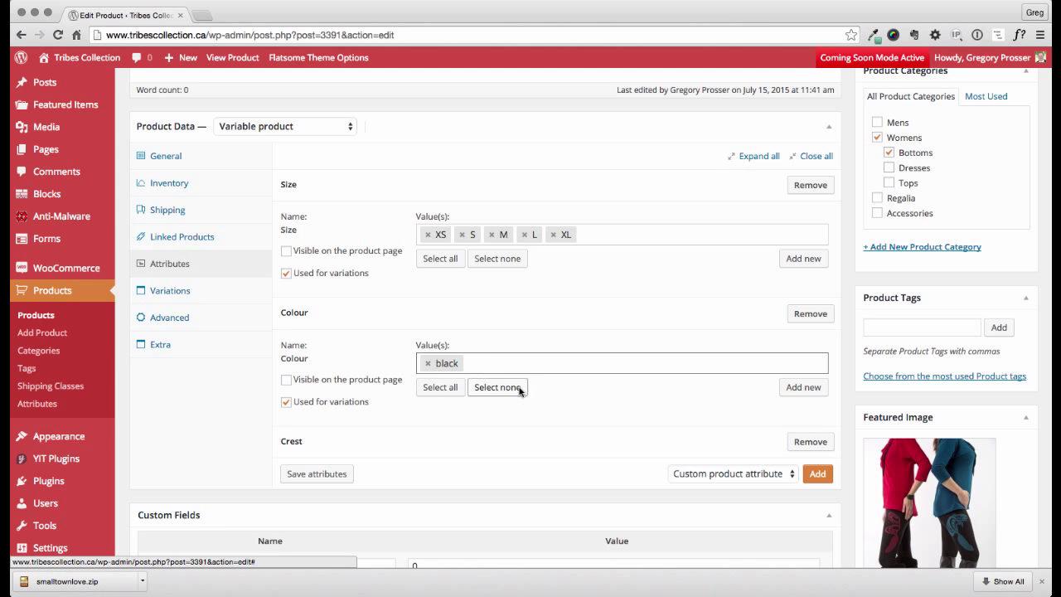
# Collapse the Colour and Size attributes and examine the values available for the Crest attribute
pyautogui.click(774, 318)
pyautogui.click(775, 188)
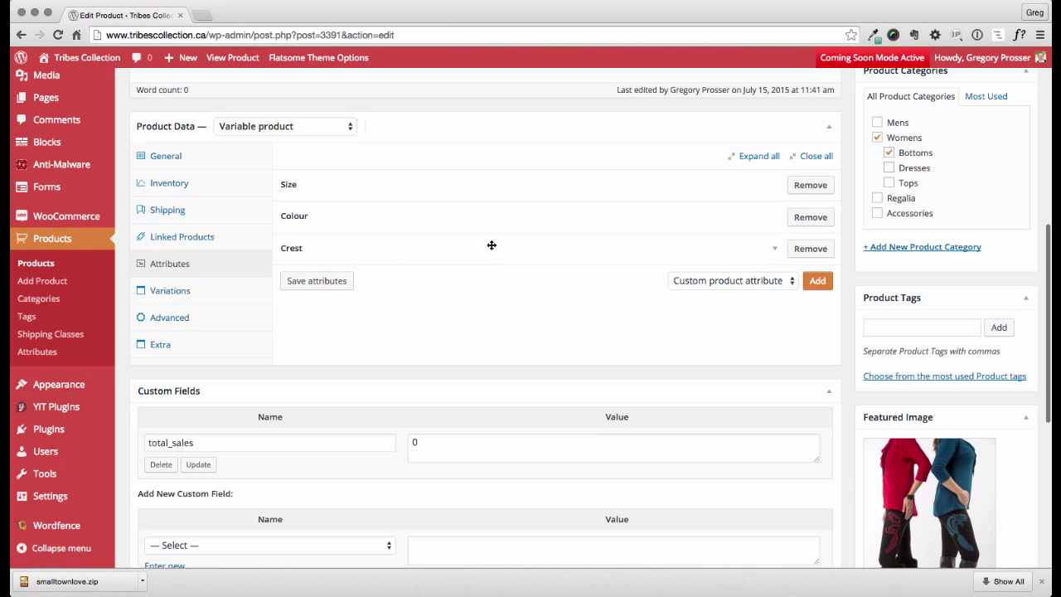
pyautogui.click(491, 245)
pyautogui.click(474, 312)
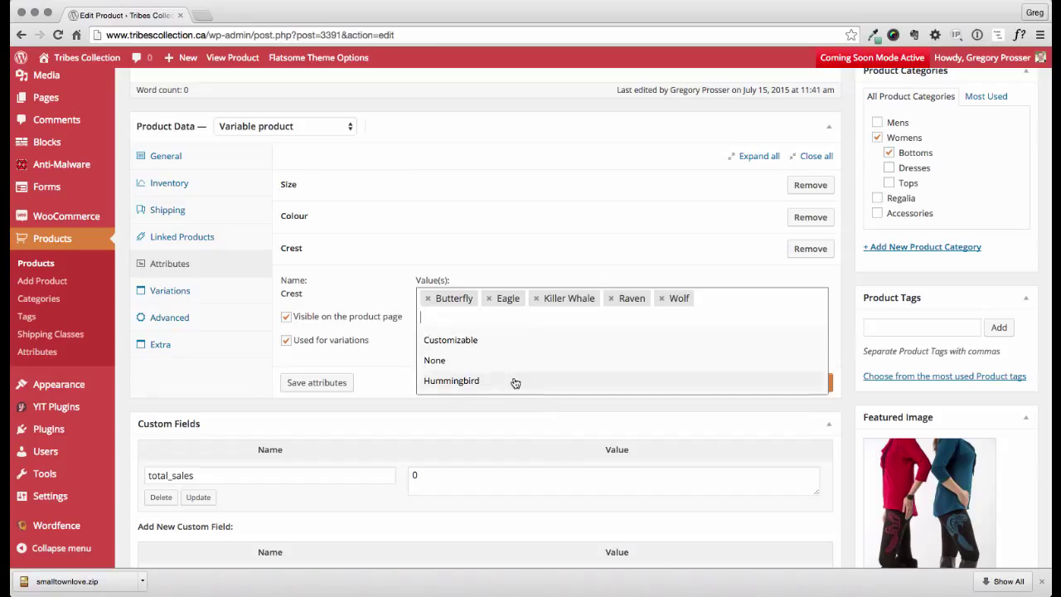
pyautogui.click(393, 358)
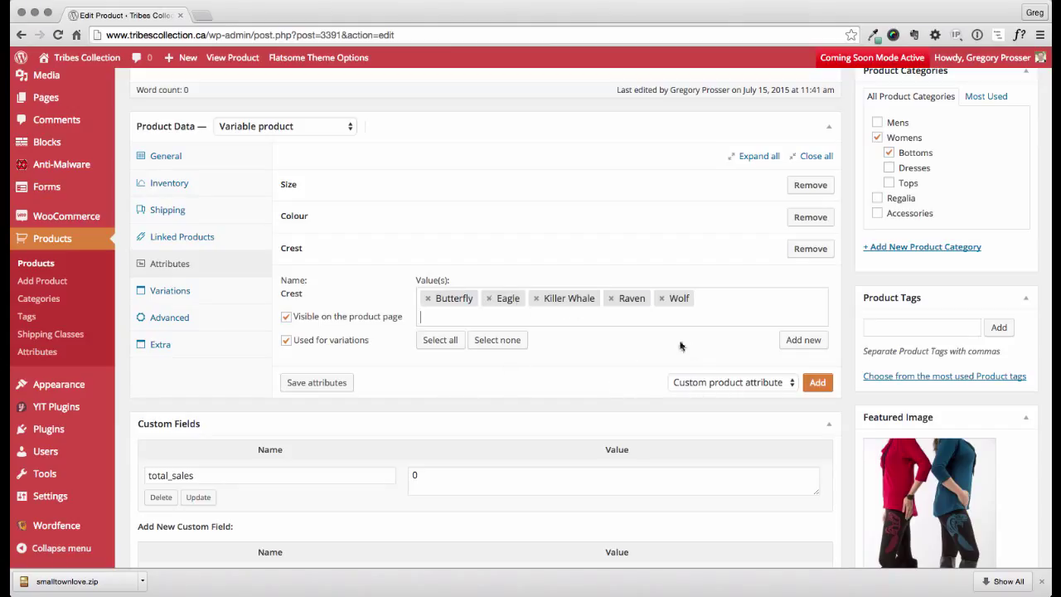
# Add a custom product attribute named Battery Pack
pyautogui.click(817, 382)
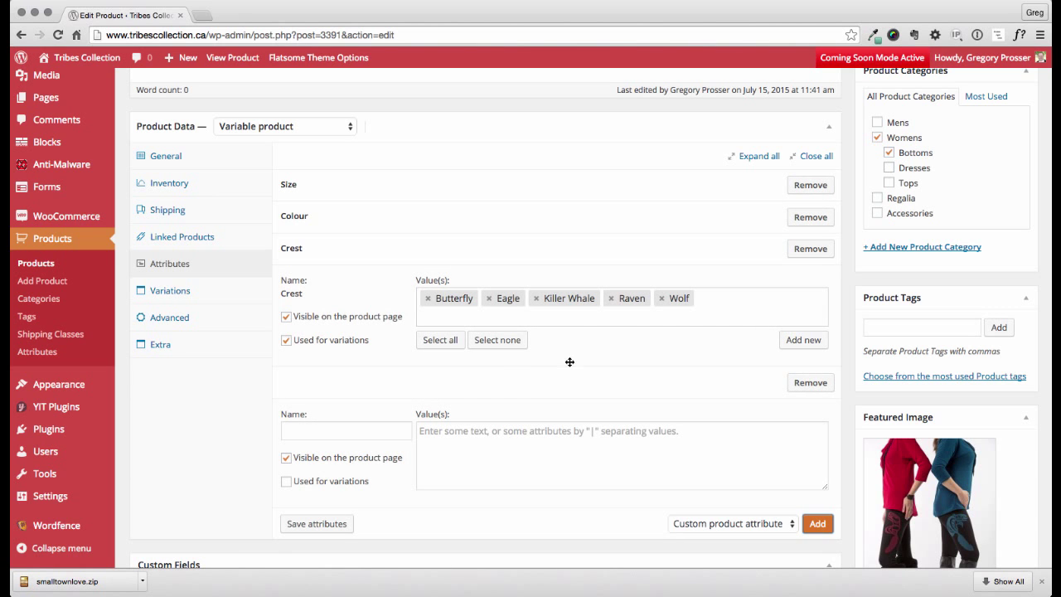
pyautogui.scroll(-2, 659, 387)
pyautogui.scroll(-1, 659, 387)
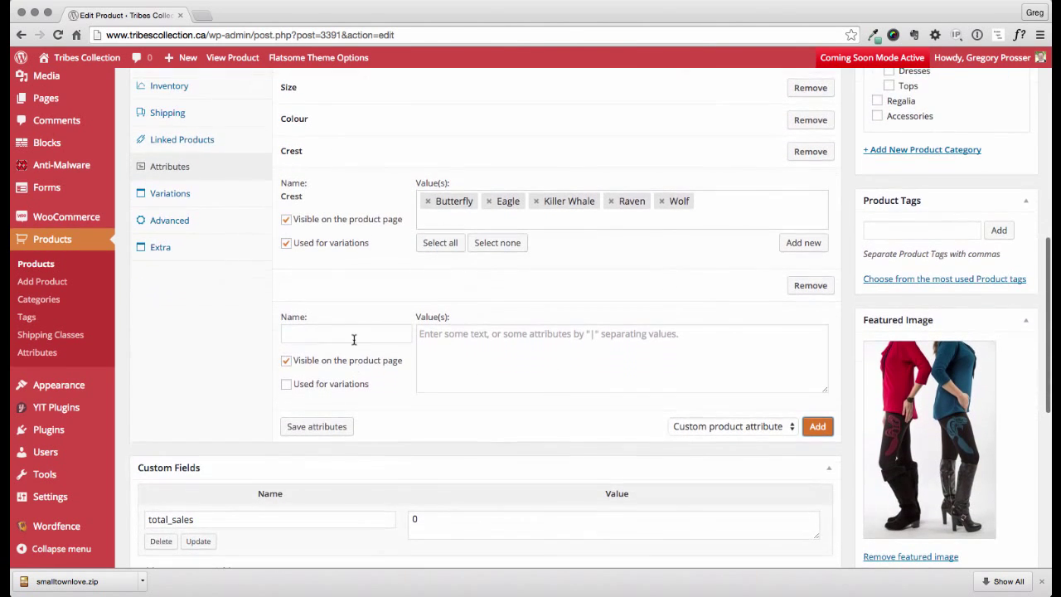
pyautogui.click(354, 334)
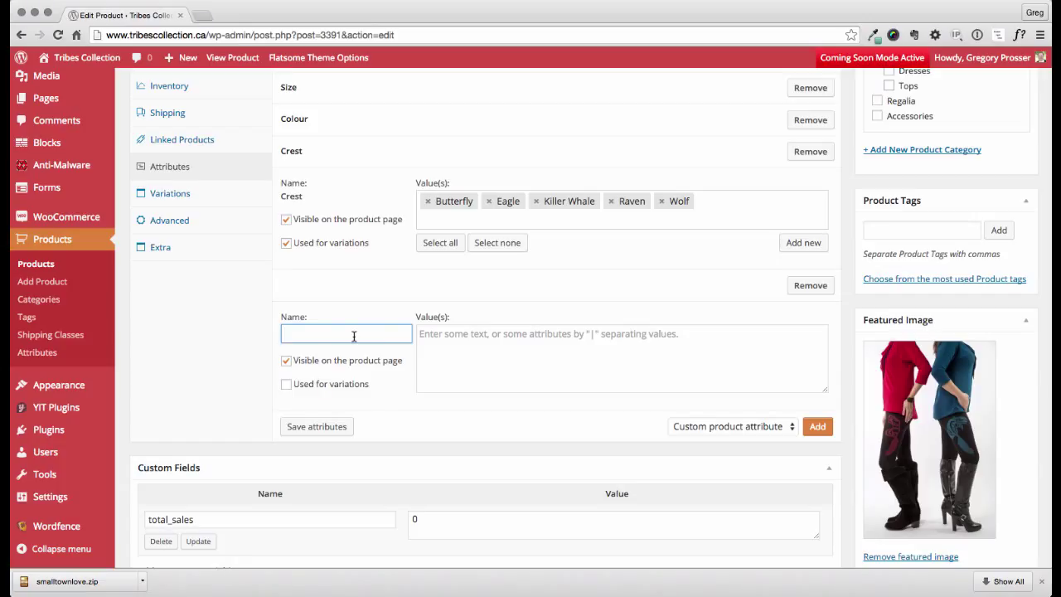
pyautogui.write('BA')
pyautogui.write('ttery')
pyautogui.write(' Pack')
pyautogui.press('Tab')
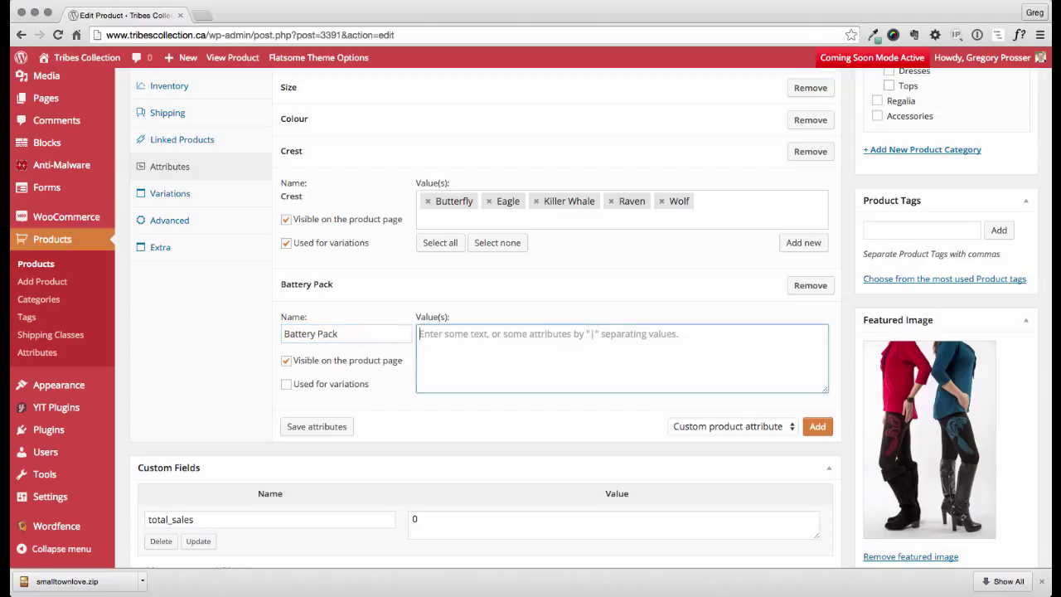
# Give the Battery Pack attribute the values AAA| AA | 9V | C, hide it on the product page, use it for variations and save the attributes
pyautogui.write('AA |')
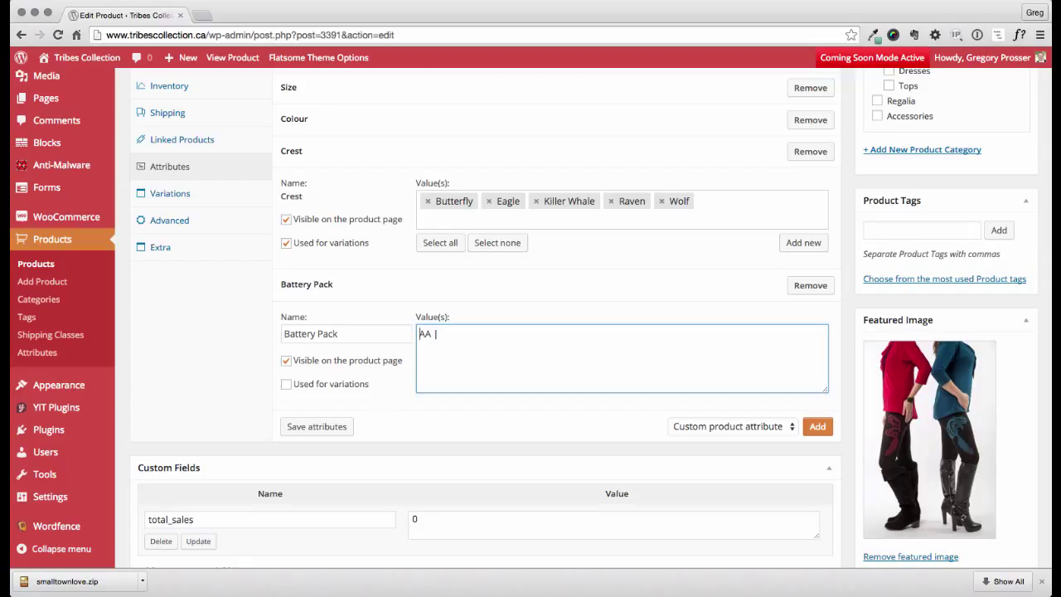
pyautogui.write('AAA|')
pyautogui.click(349, 363)
pyautogui.click(347, 387)
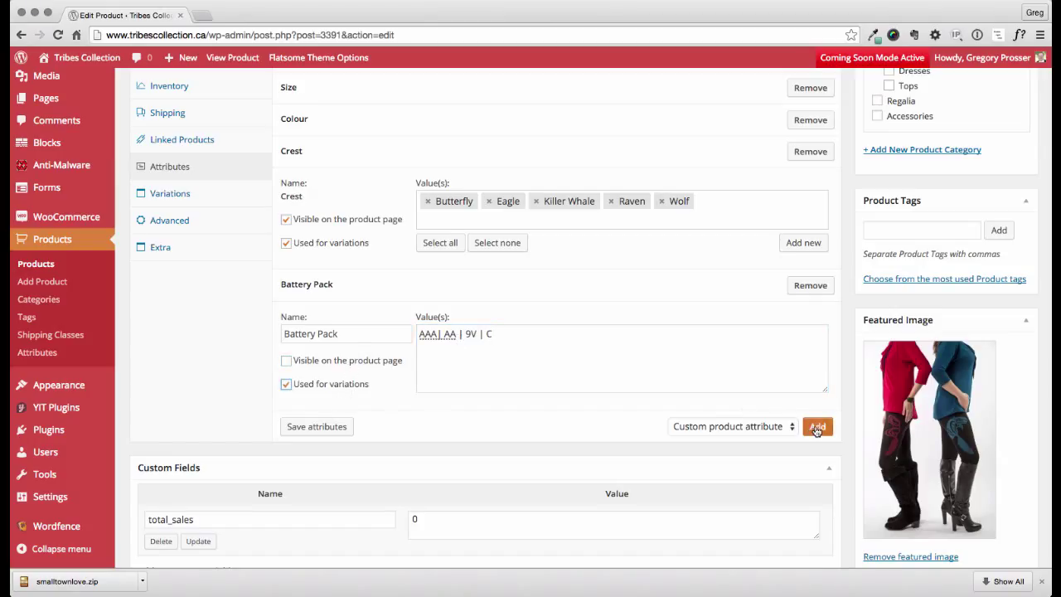
pyautogui.click(320, 430)
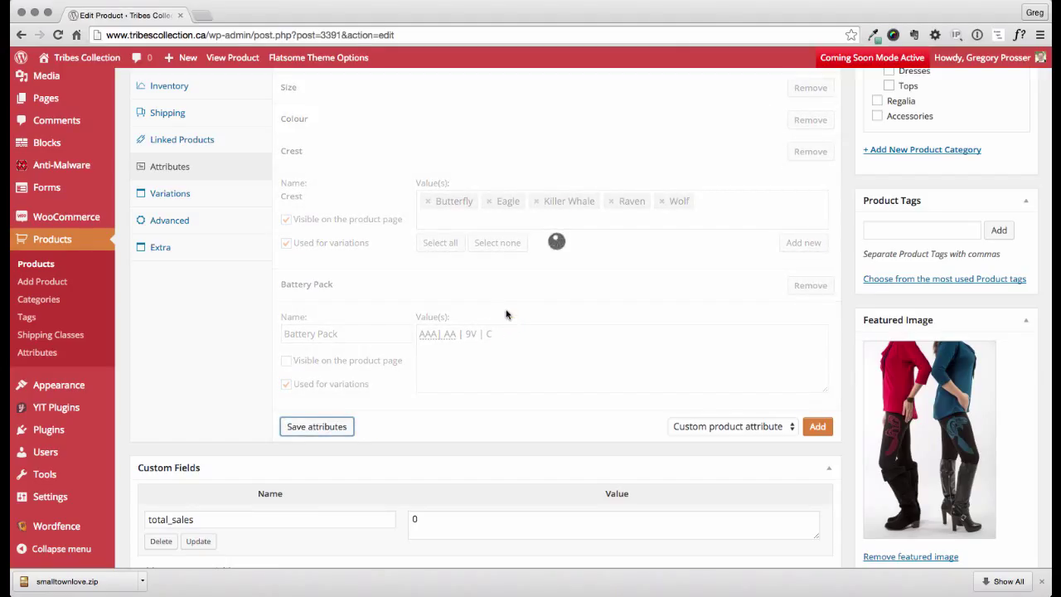
# Examine the product's variation settings, including the attribute selectors, regular price and default choices
pyautogui.click(238, 203)
pyautogui.scroll(2, 240, 245)
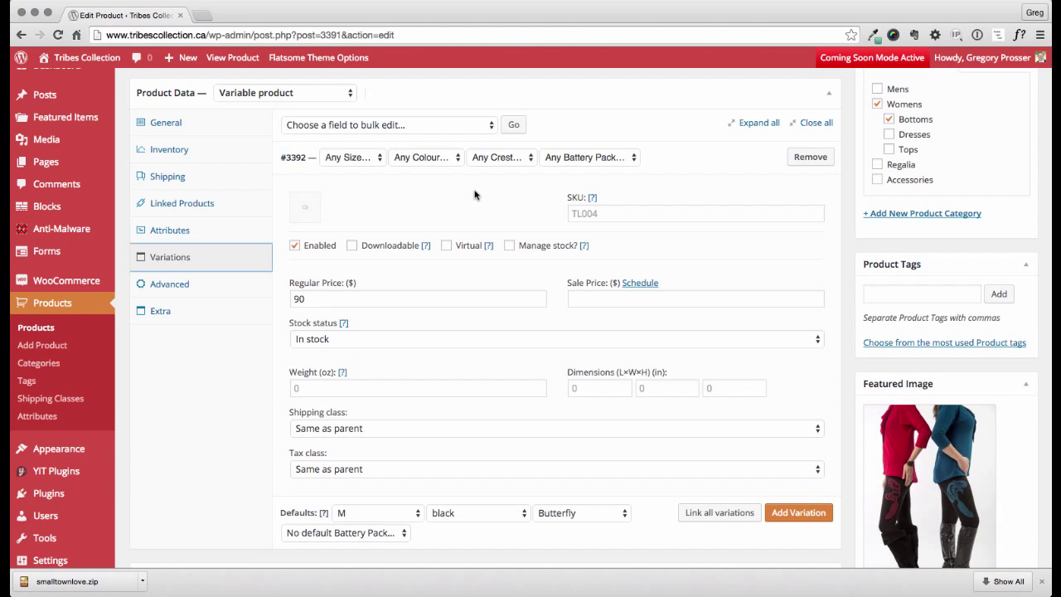
pyautogui.scroll(-5, 458, 257)
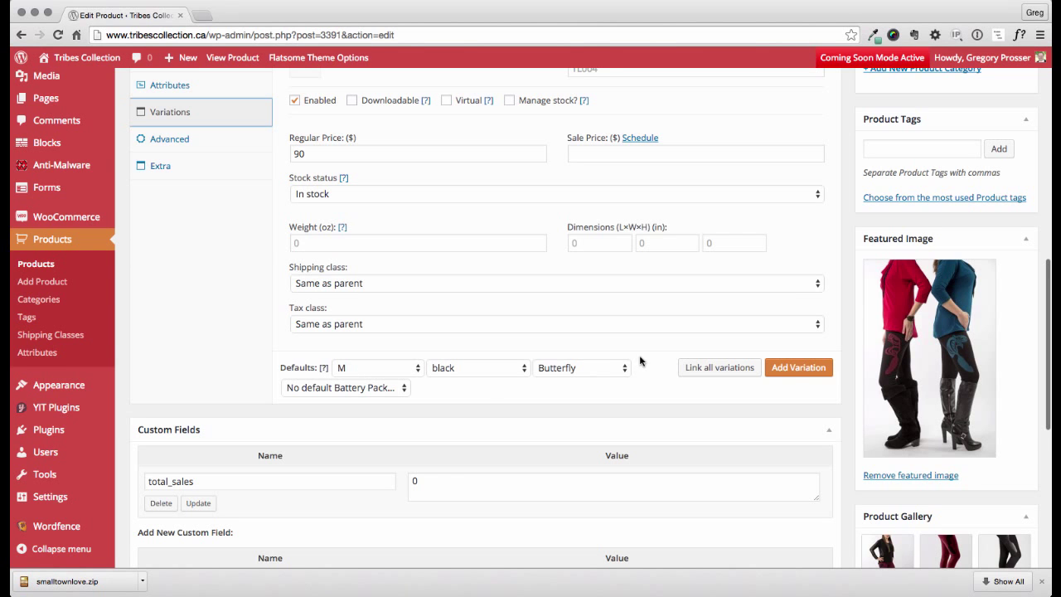
pyautogui.scroll(1, 446, 374)
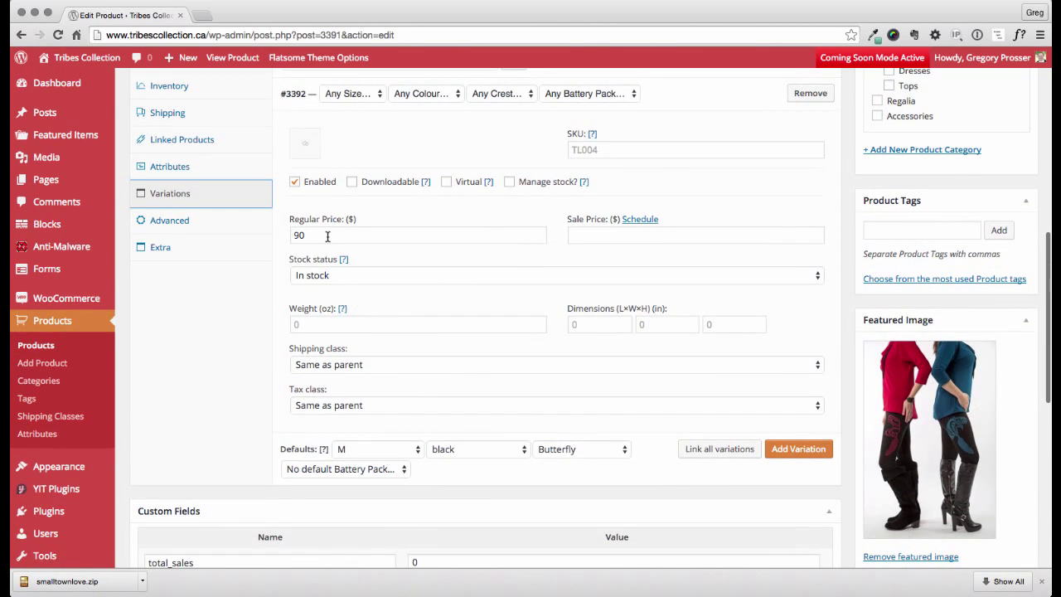
pyautogui.click(327, 236)
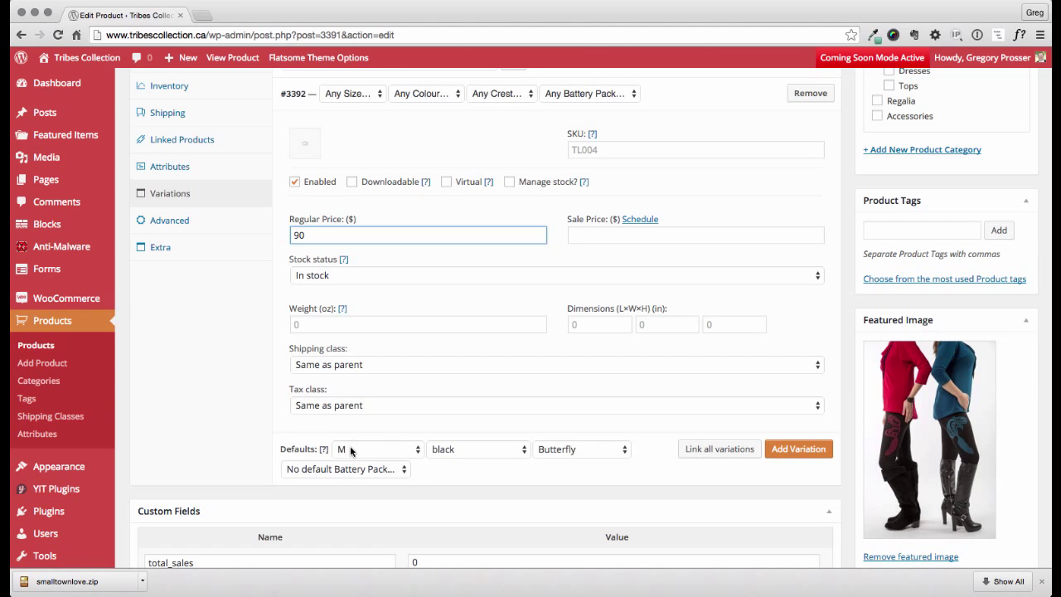
pyautogui.scroll(2, 464, 463)
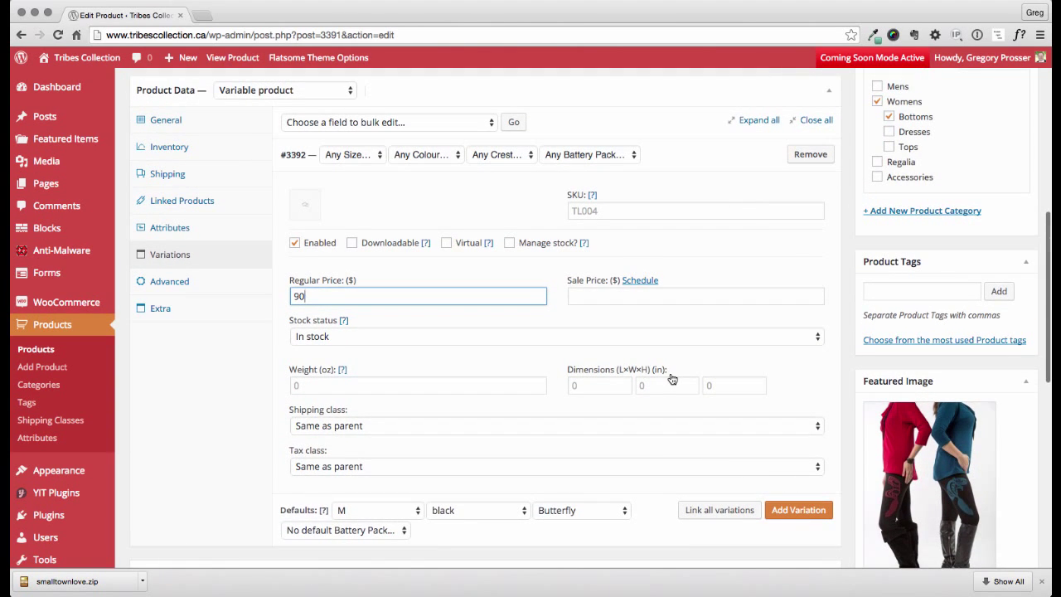
pyautogui.scroll(2, 671, 377)
pyautogui.scroll(4, 879, 265)
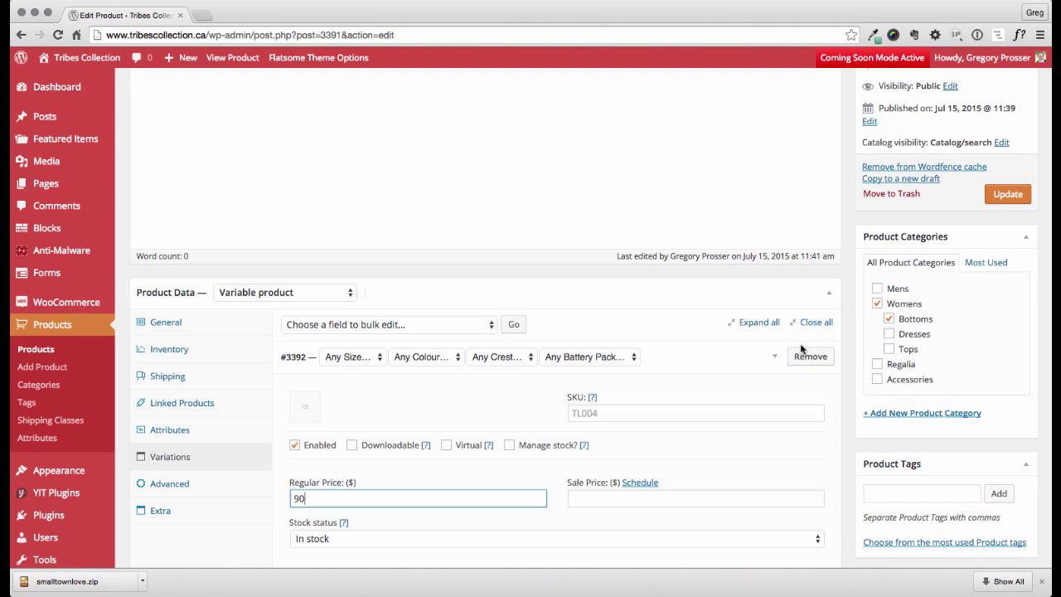
pyautogui.scroll(-5, 829, 349)
# Examine the product's Extra settings, focusing on the custom tab title and the block shortcode in its content
pyautogui.click(190, 348)
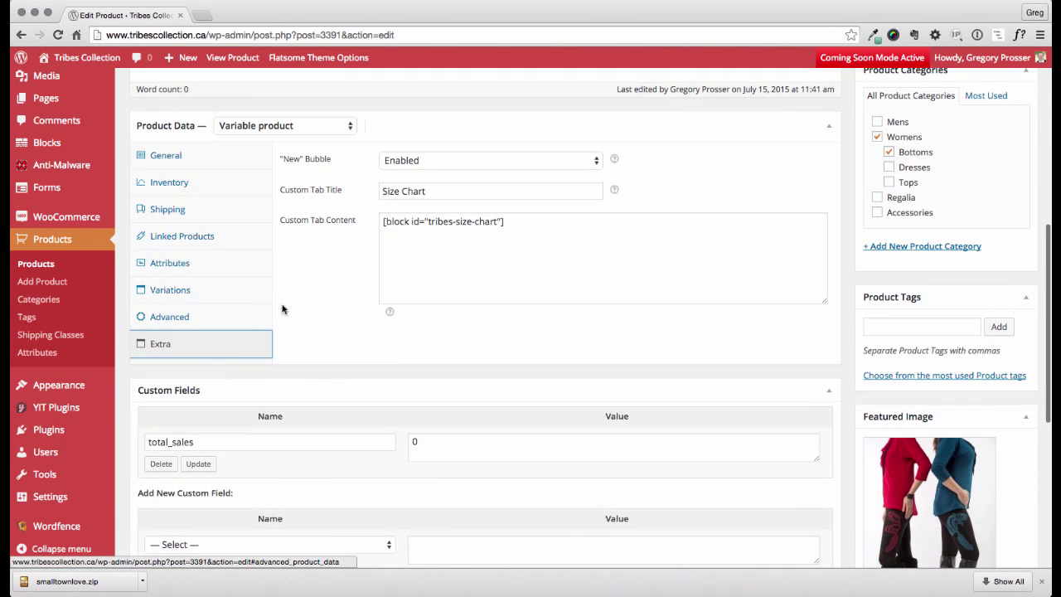
pyautogui.click(352, 191)
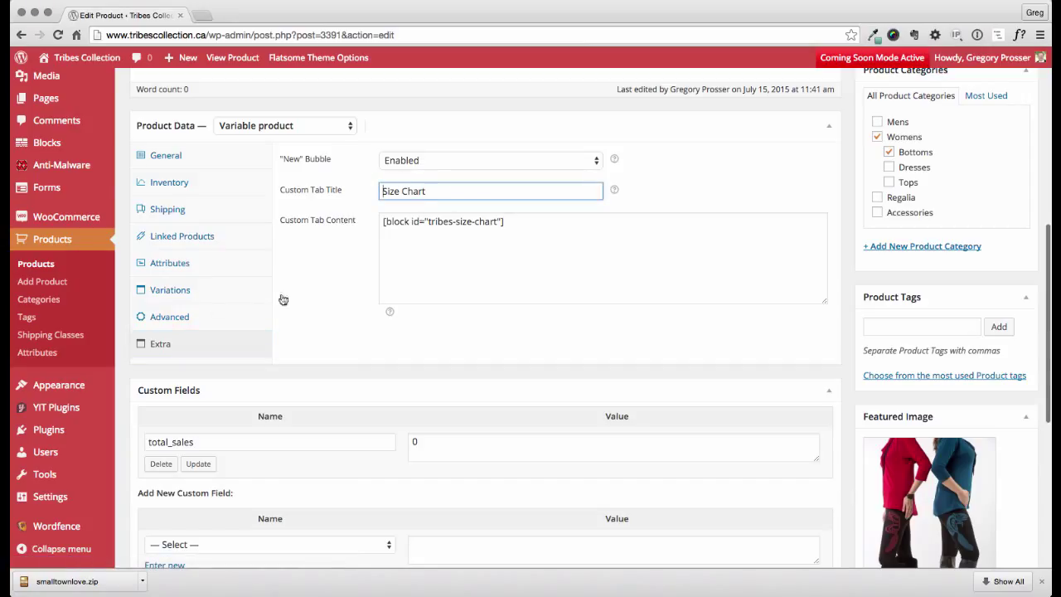
pyautogui.moveTo(54, 157)
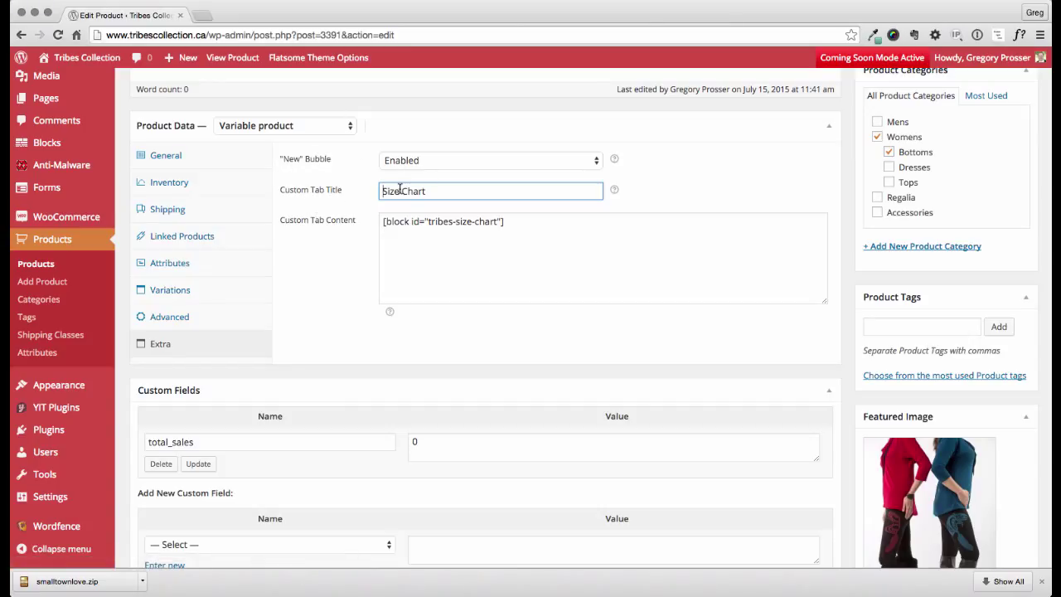
pyautogui.moveTo(382, 223); pyautogui.dragTo(513, 221)
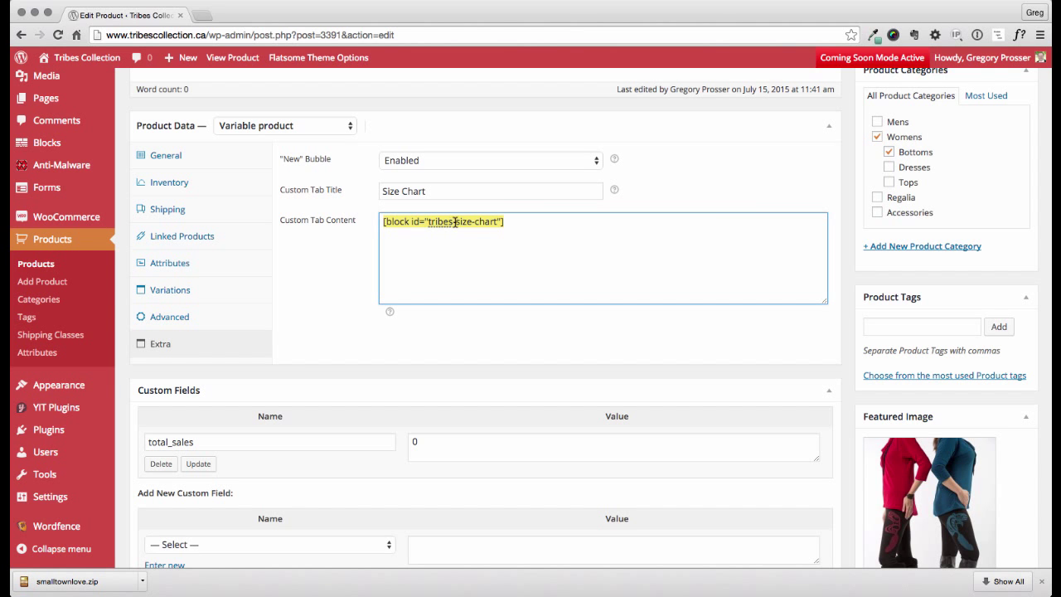
# Look over the custom fields, short description, featured image, product gallery and product categories on the edit page
pyautogui.scroll(-5, 325, 257)
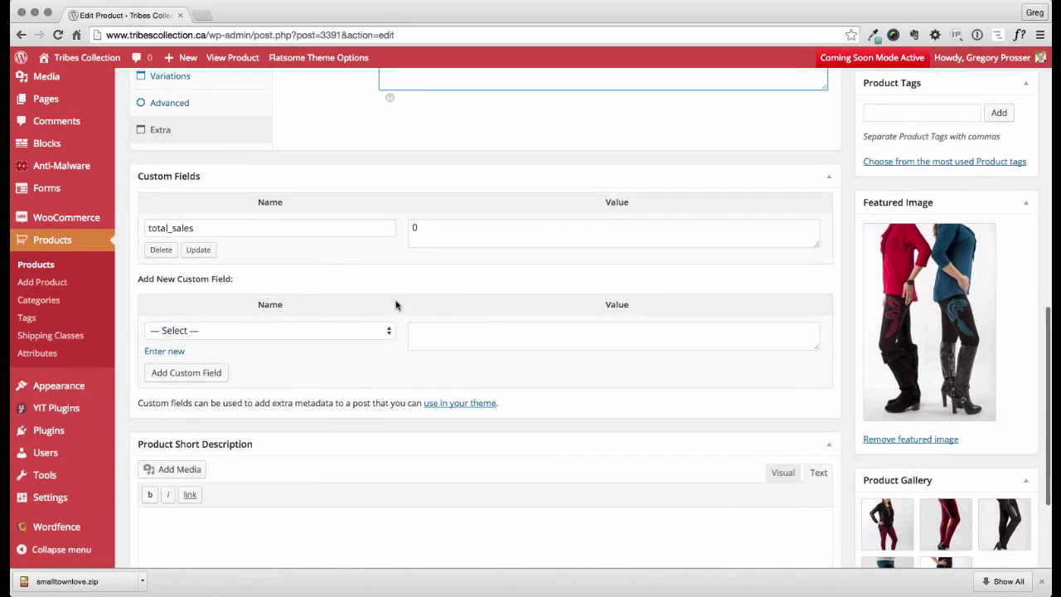
pyautogui.scroll(6, 430, 307)
pyautogui.scroll(1, 427, 311)
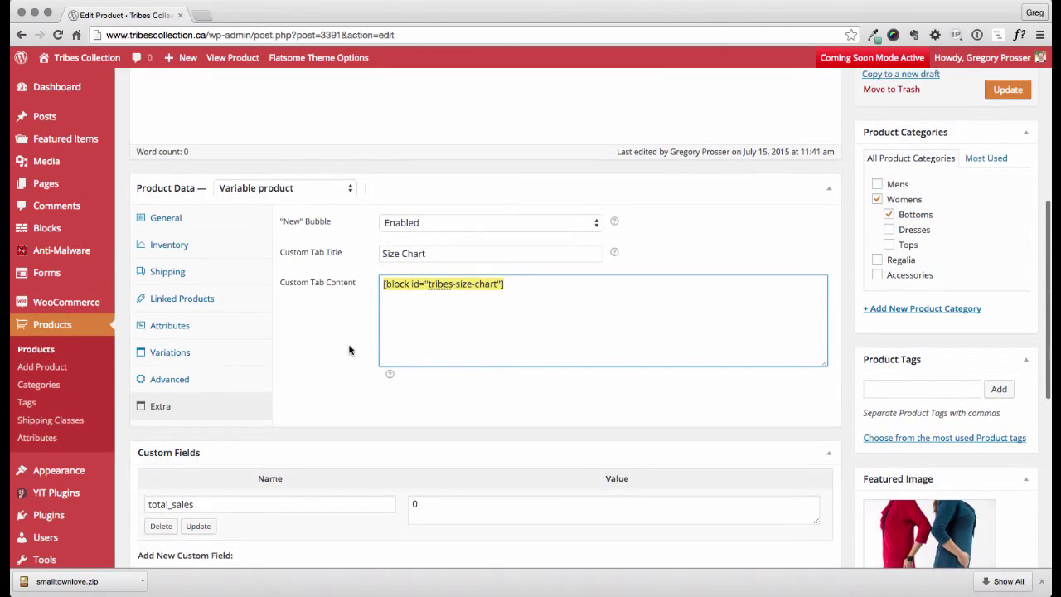
pyautogui.scroll(-7, 597, 348)
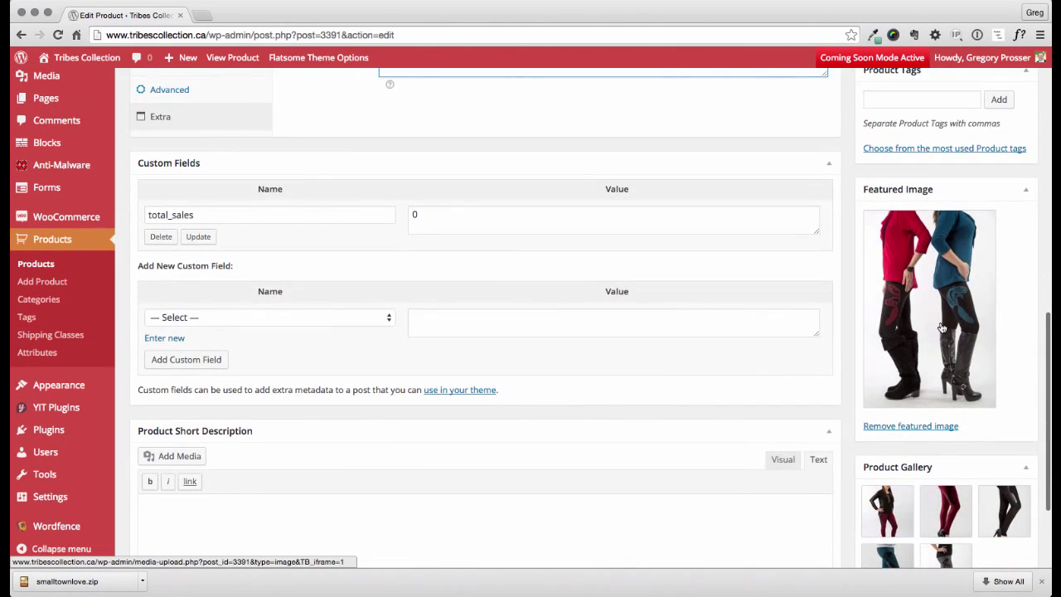
pyautogui.scroll(-1, 1023, 346)
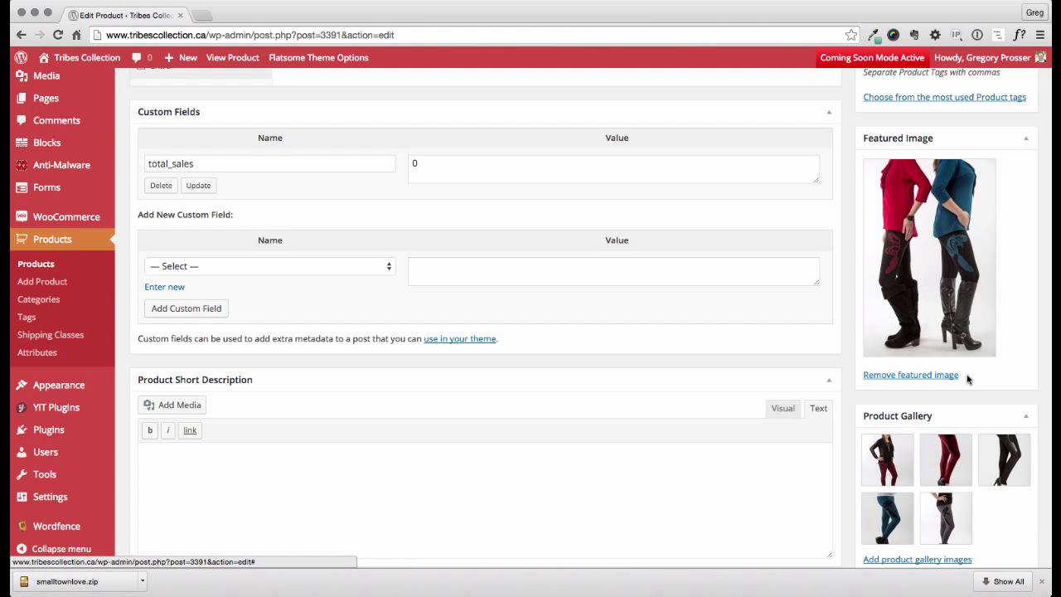
pyautogui.scroll(-3, 891, 375)
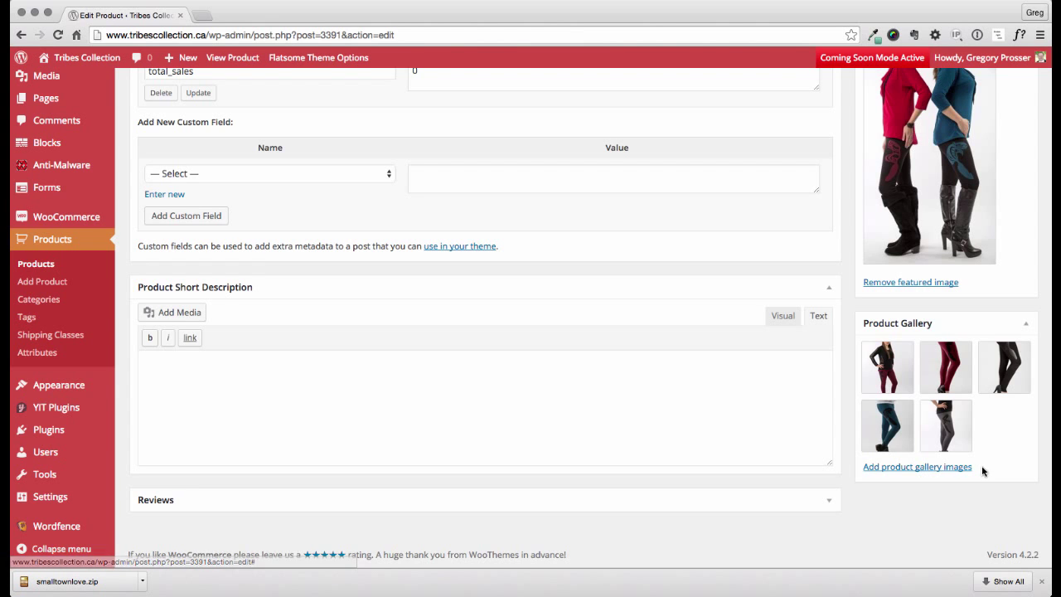
pyautogui.scroll(1, 983, 472)
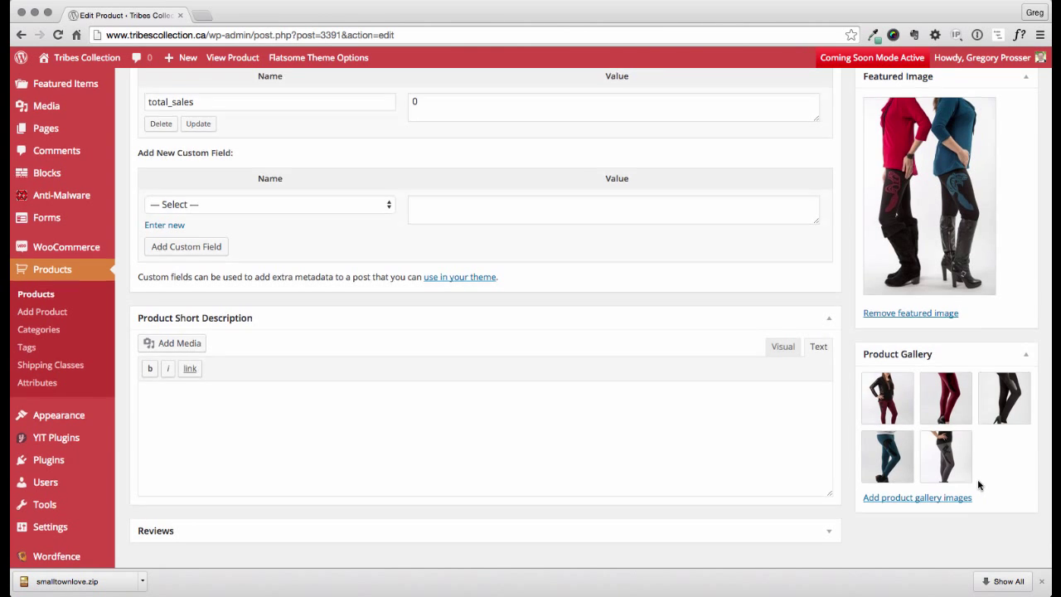
pyautogui.scroll(3, 975, 464)
pyautogui.scroll(15, 991, 416)
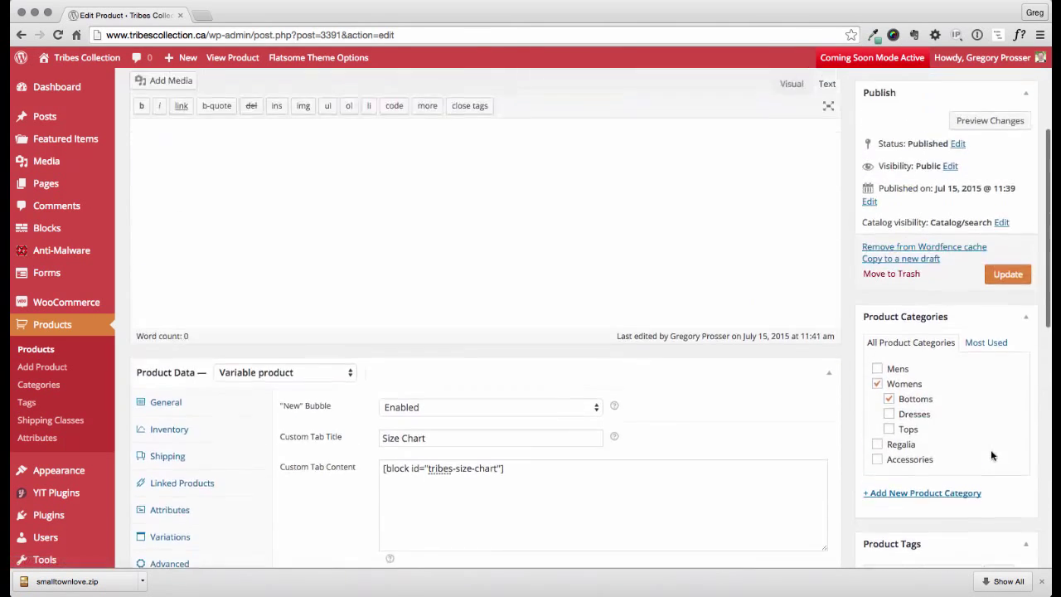
# Remove the Battery Pack attribute from the product and save the attributes
pyautogui.scroll(-5, 760, 442)
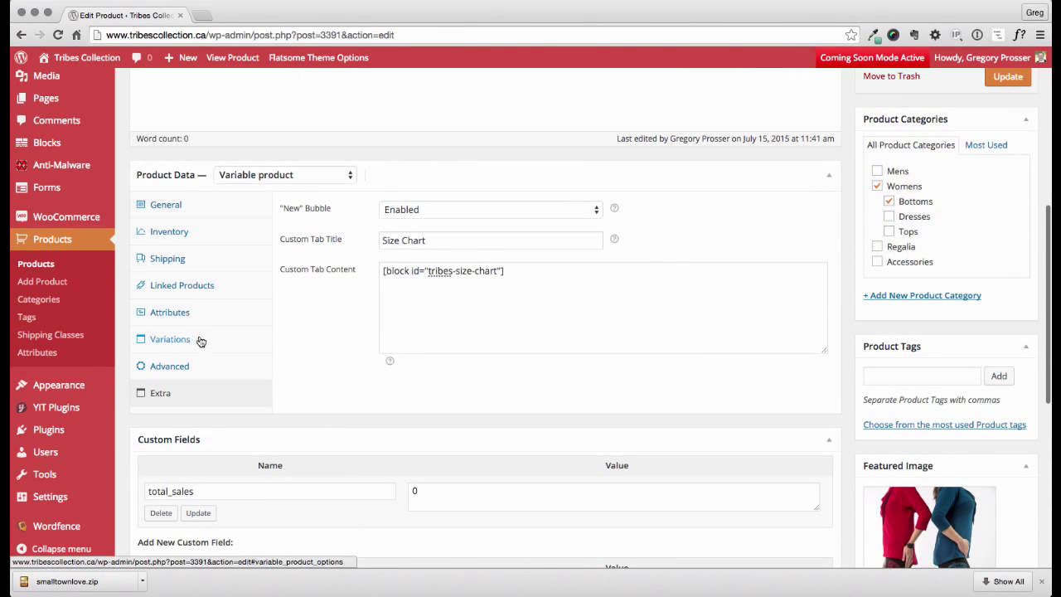
pyautogui.click(202, 340)
pyautogui.click(205, 313)
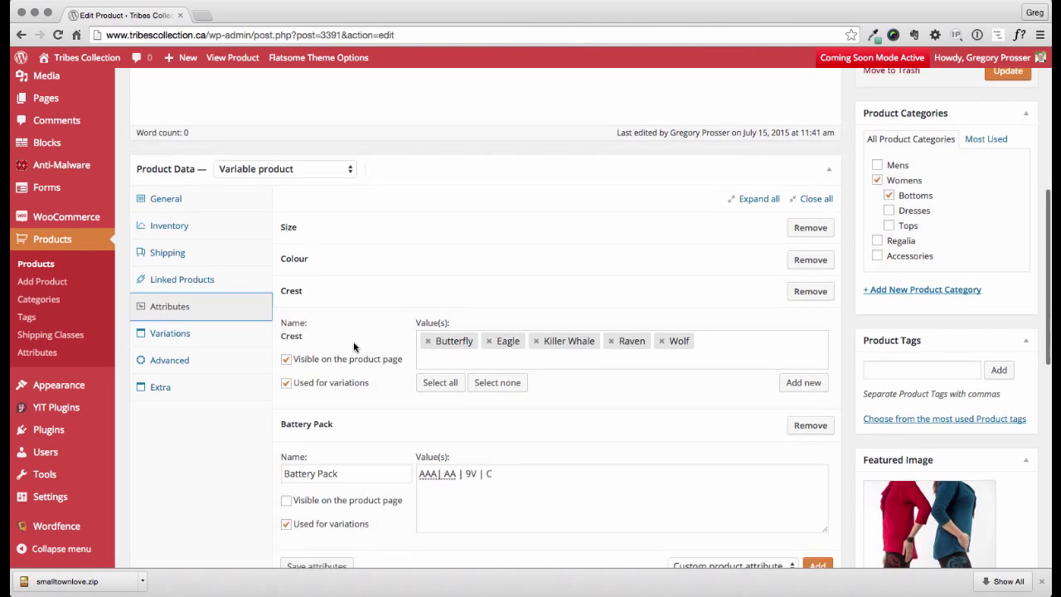
pyautogui.scroll(-4, 356, 342)
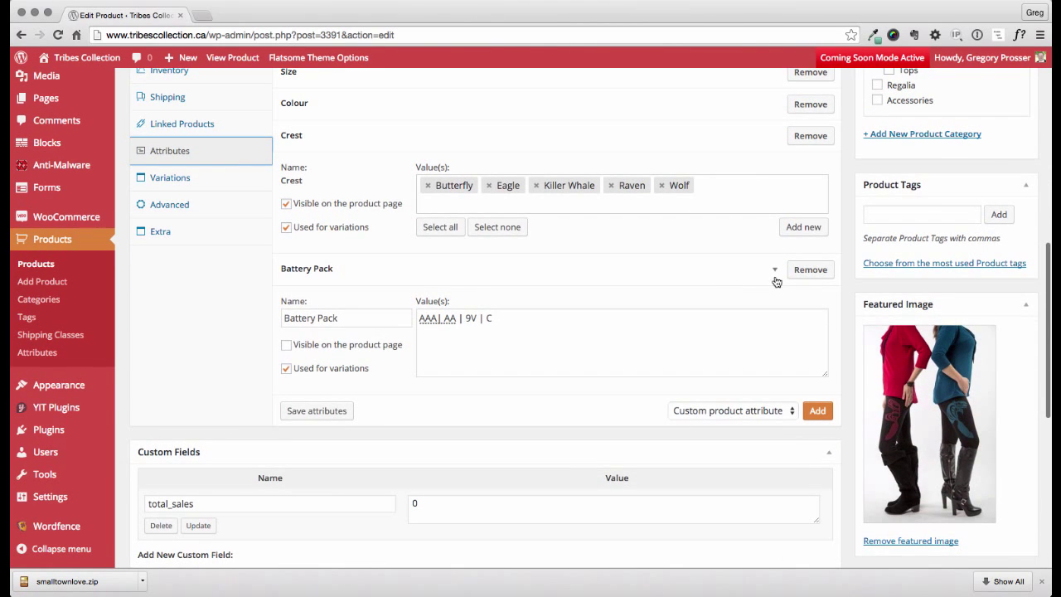
pyautogui.click(810, 269)
pyautogui.click(711, 187)
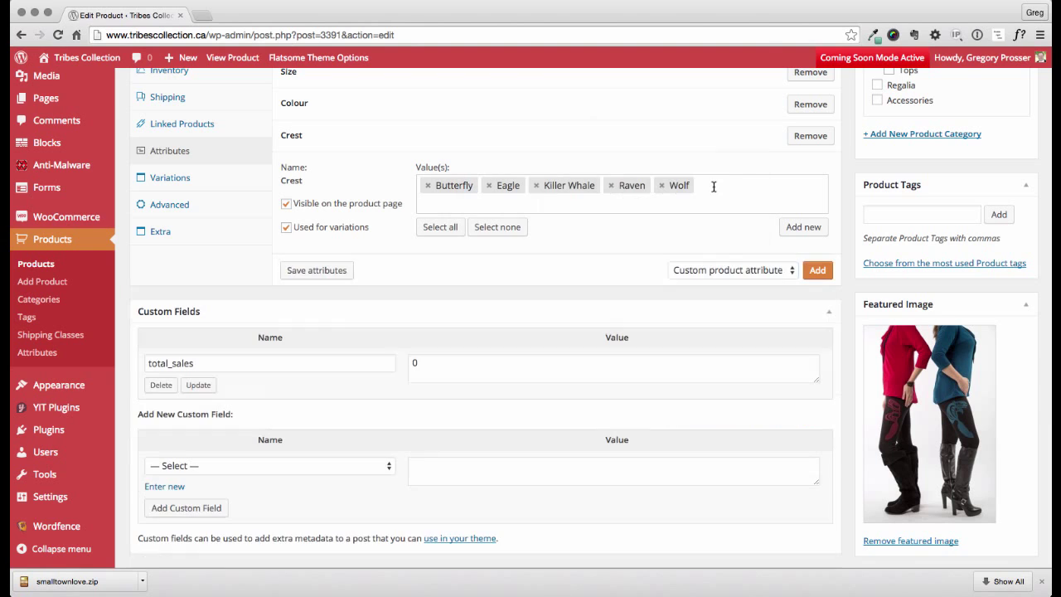
pyautogui.click(349, 270)
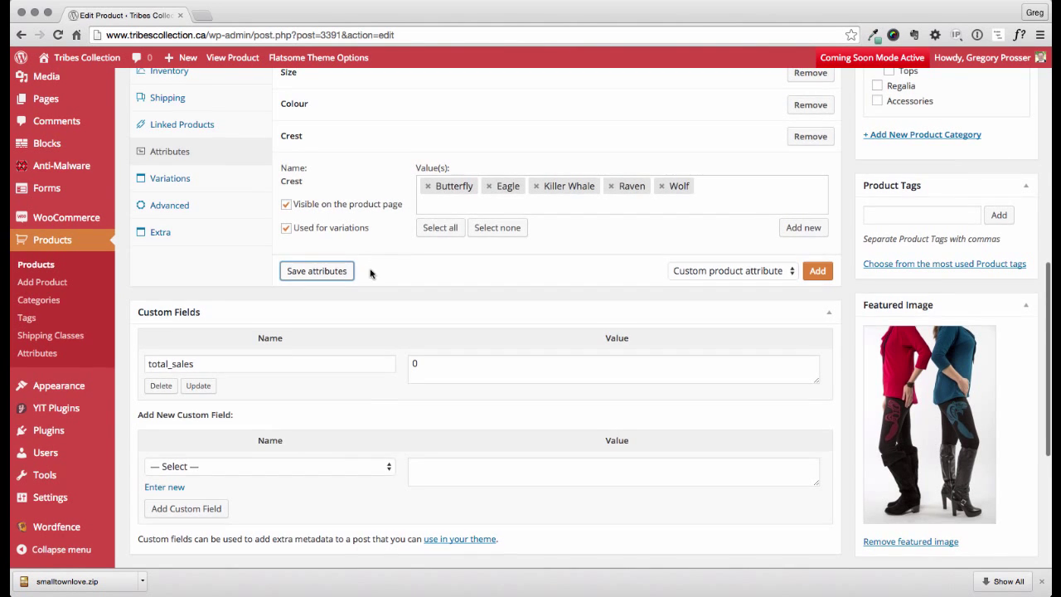
# Review the crest choices offered for the product's existing variation and collapse its details
pyautogui.scroll(5, 374, 274)
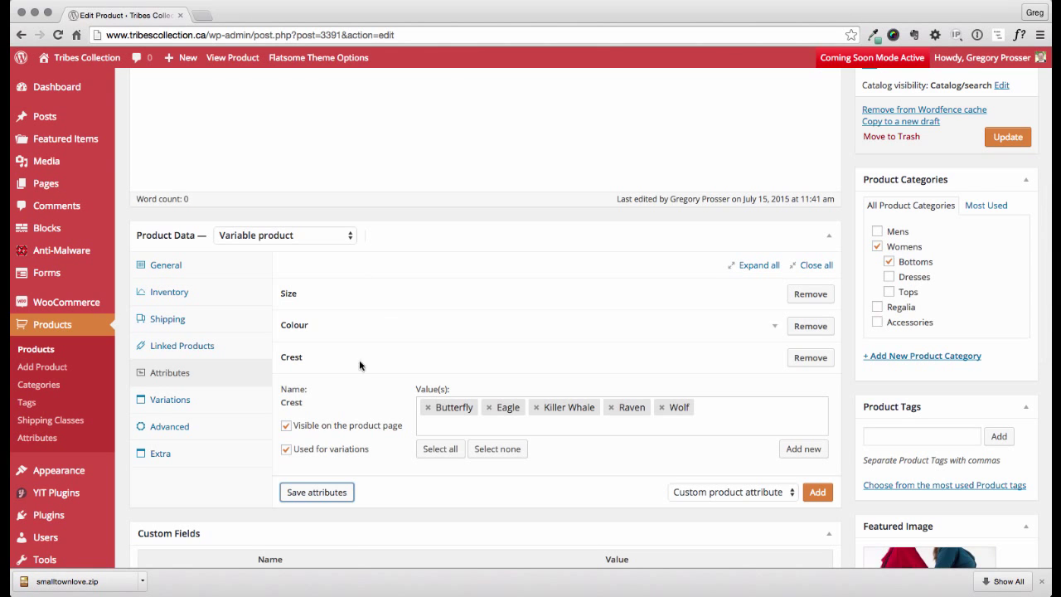
pyautogui.click(210, 398)
pyautogui.scroll(-2, 647, 261)
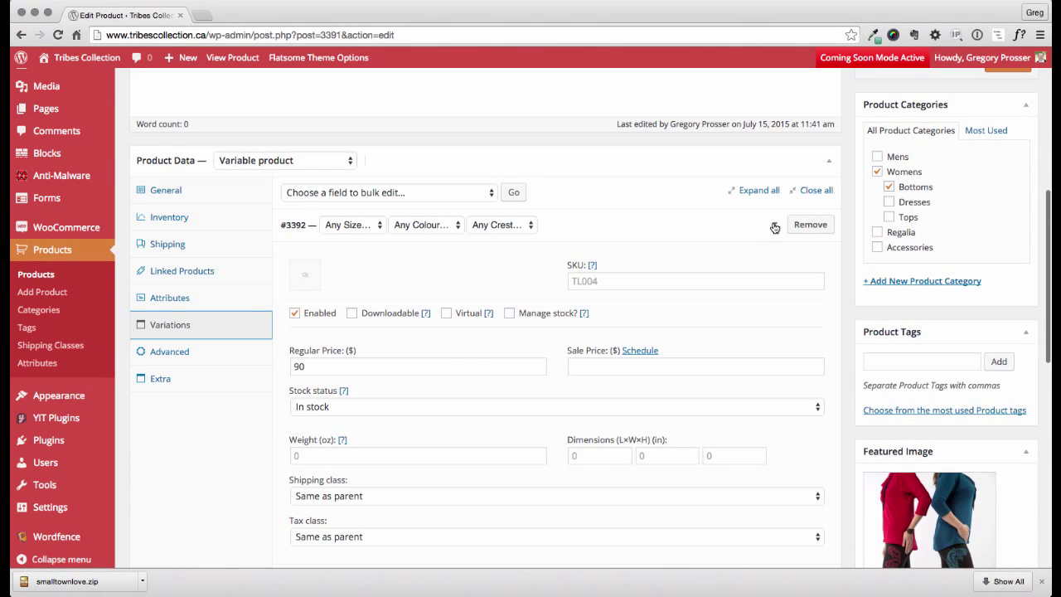
pyautogui.click(528, 226)
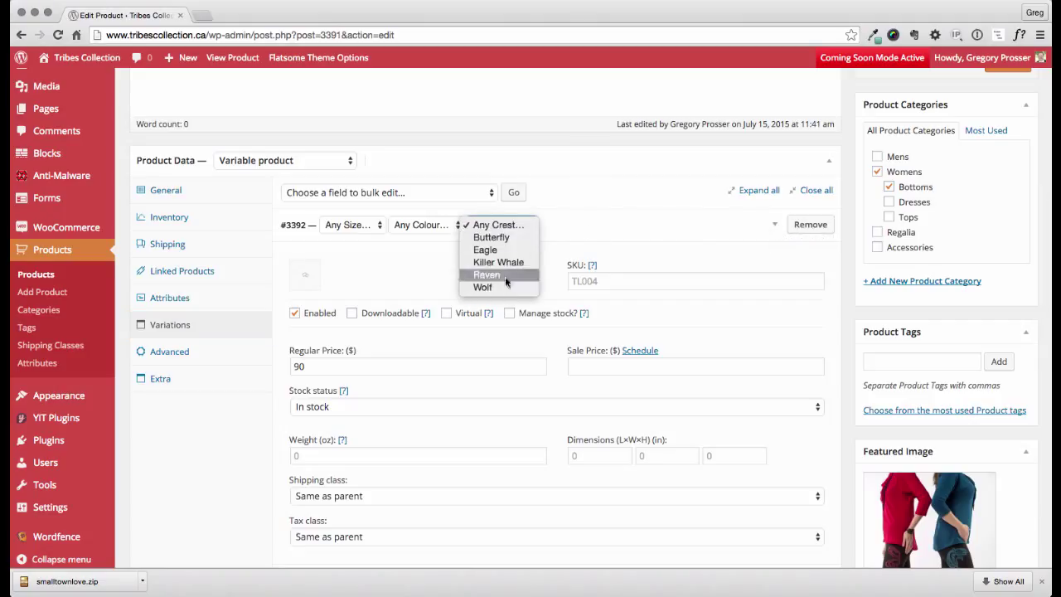
pyautogui.click(561, 221)
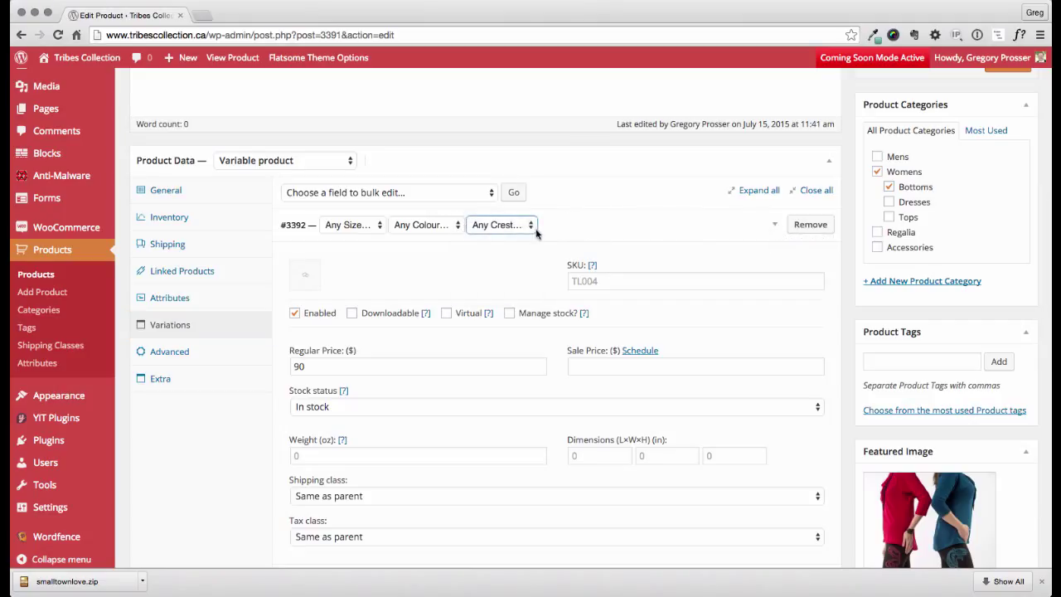
pyautogui.scroll(-1, 680, 211)
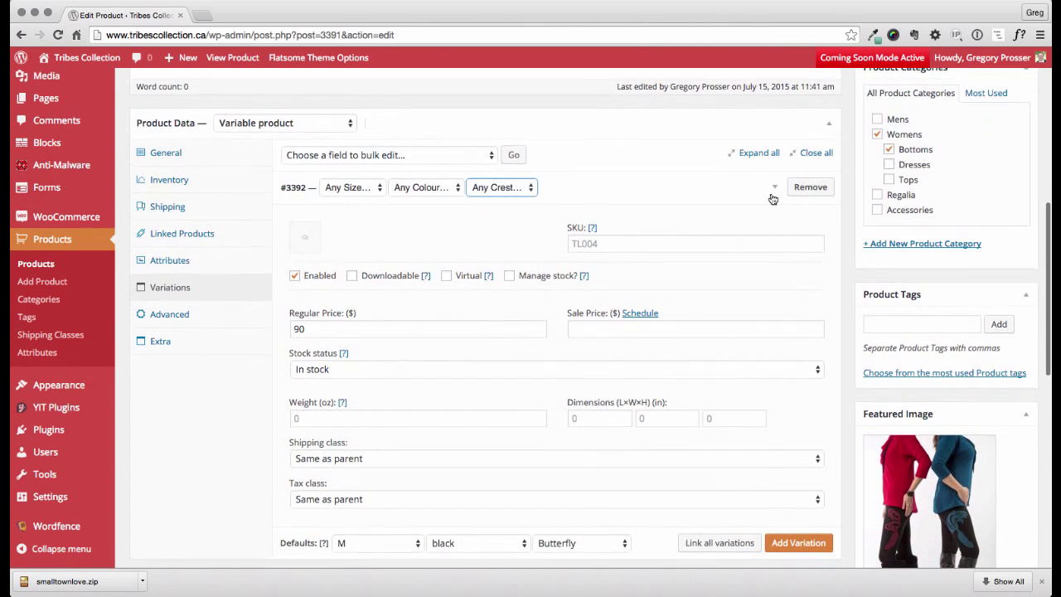
pyautogui.click(778, 189)
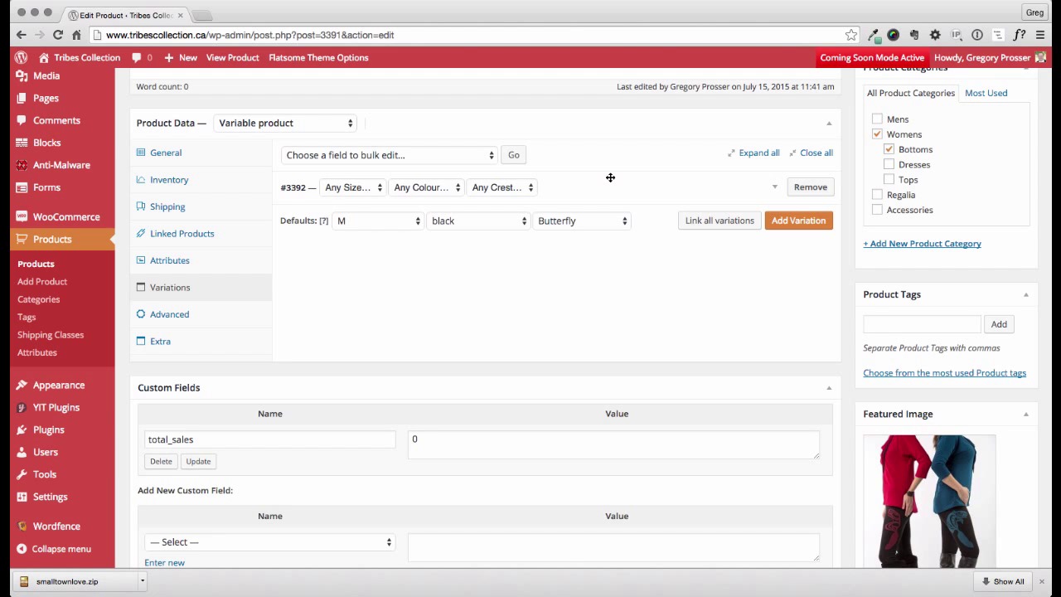
# Update the Leggings w/ Pleather Crest product to save its edits
pyautogui.scroll(1, 607, 183)
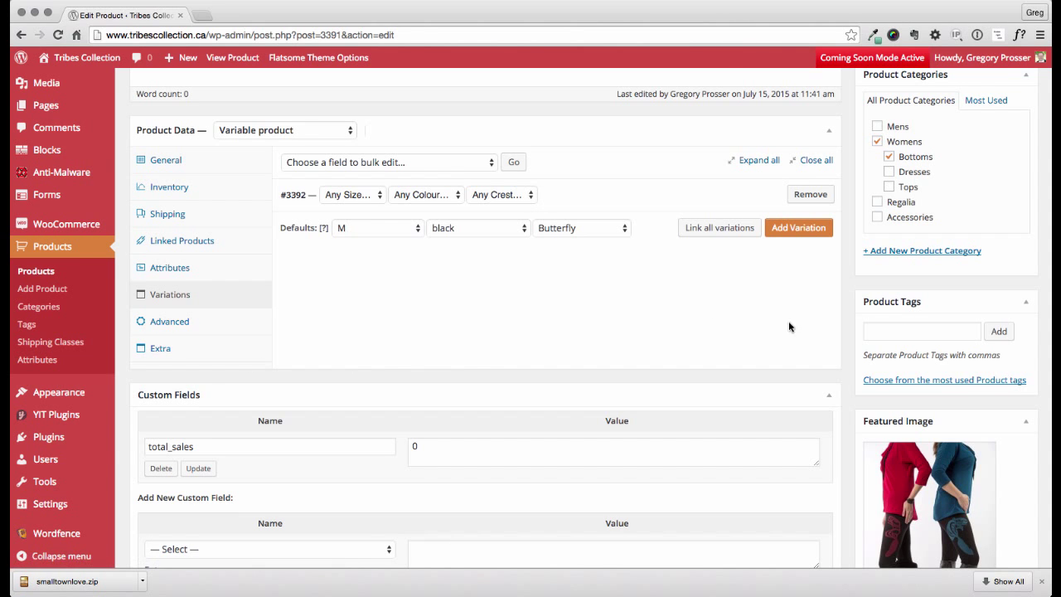
pyautogui.scroll(-1, 788, 321)
pyautogui.scroll(6, 789, 321)
pyautogui.click(1008, 326)
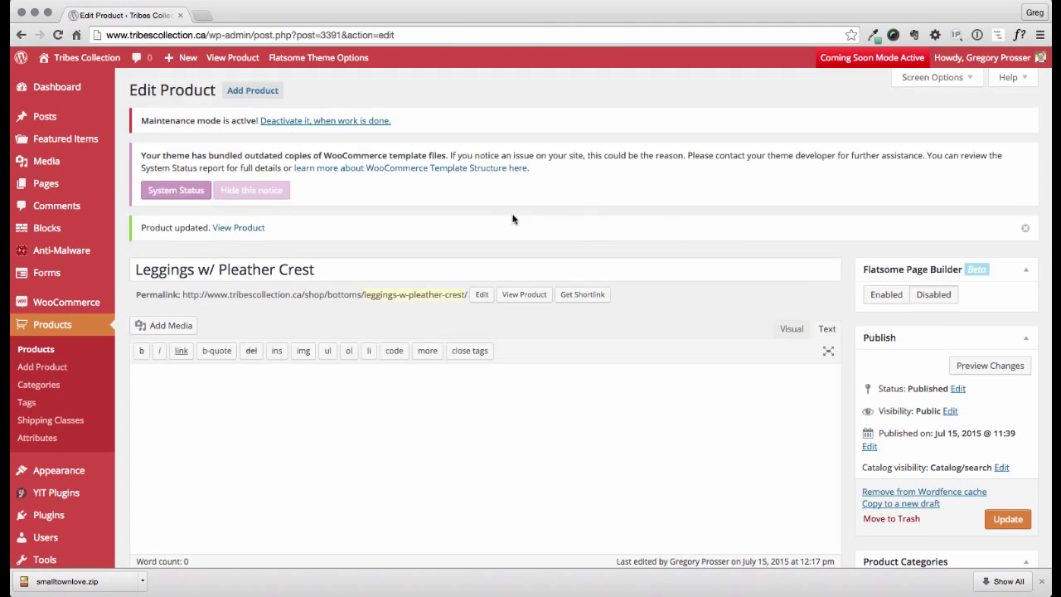
# View the product's store page and look over its images, price and Size, Colour and Crest options
pyautogui.click(535, 297)
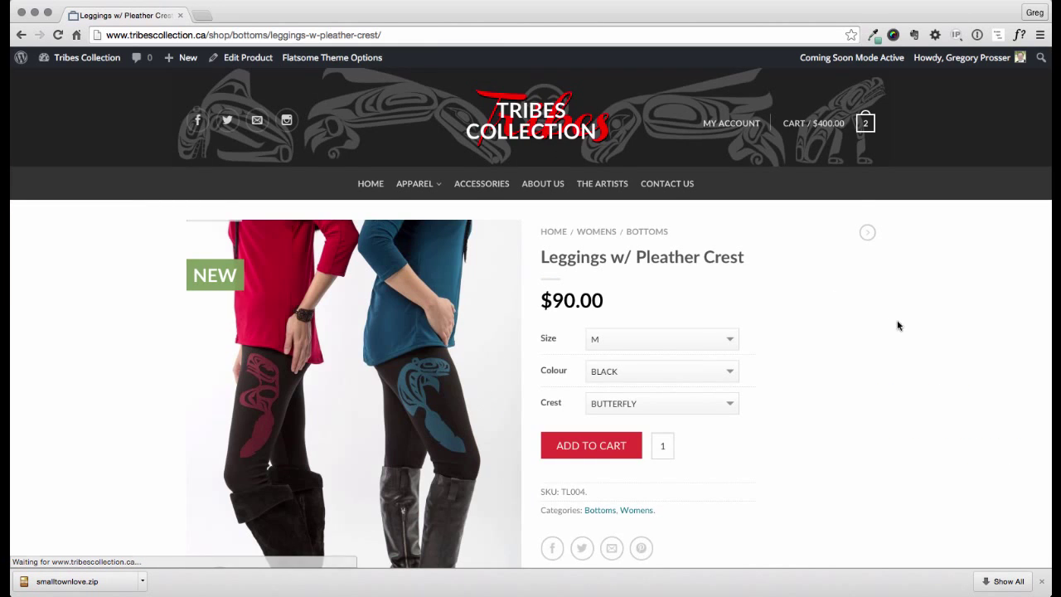
pyautogui.scroll(-2, 904, 326)
pyautogui.scroll(-3, 907, 327)
pyautogui.scroll(2, 907, 327)
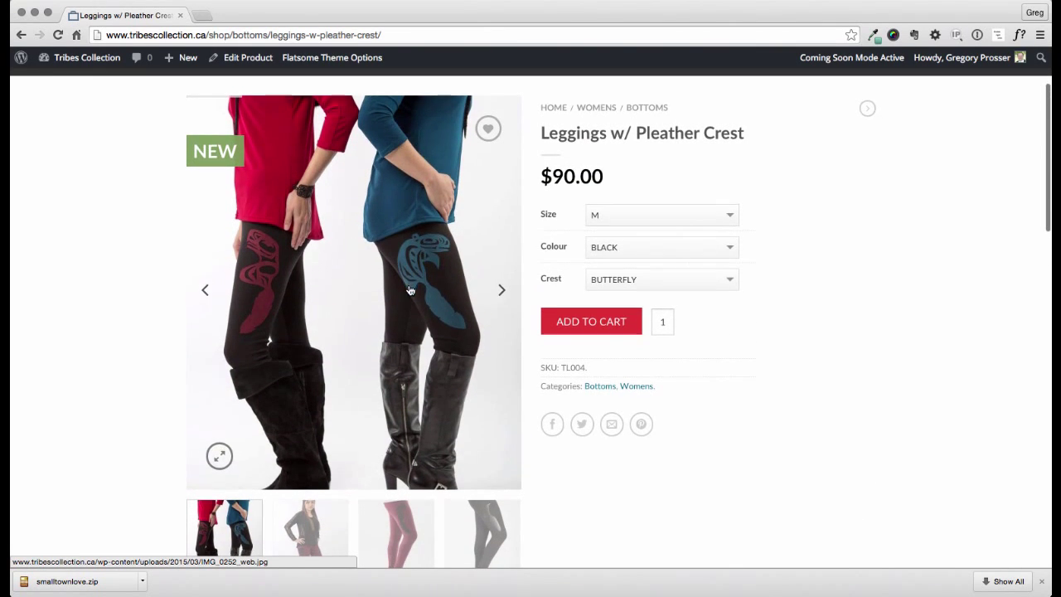
# Enlarge the main photo of the Leggings w/ Pleather Crest product, inspect it and close the enlarged view
pyautogui.click(409, 287)
pyautogui.scroll(-4, 481, 301)
pyautogui.scroll(4, 481, 301)
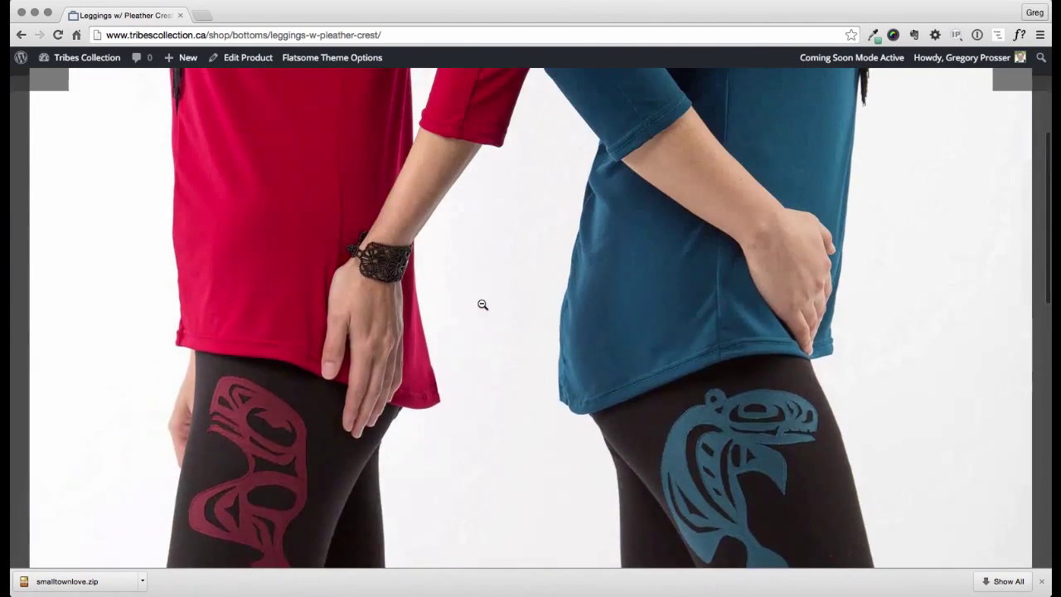
pyautogui.click(1016, 83)
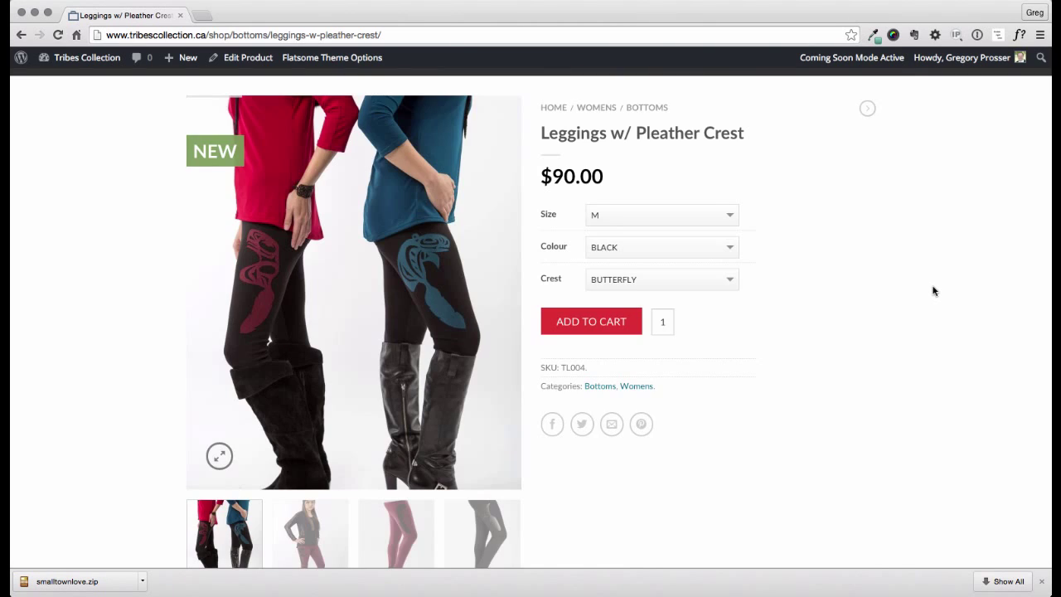
# Browse the product's gallery images, including the burgundy, black and teal leggings
pyautogui.scroll(-3, 934, 290)
pyautogui.click(397, 298)
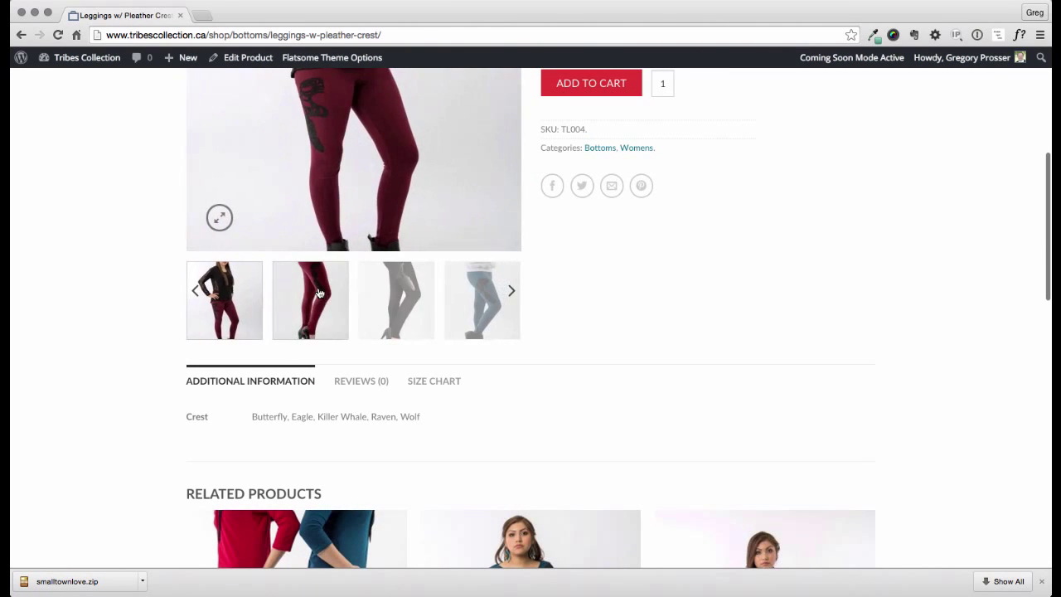
pyautogui.click(419, 298)
pyautogui.click(309, 297)
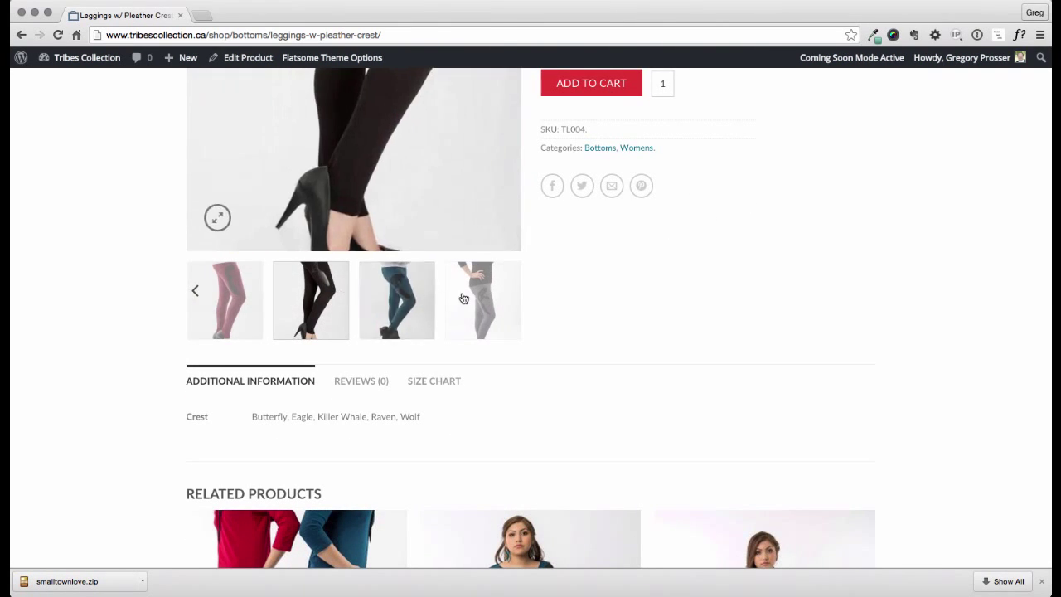
pyautogui.click(406, 298)
pyautogui.scroll(2, 735, 299)
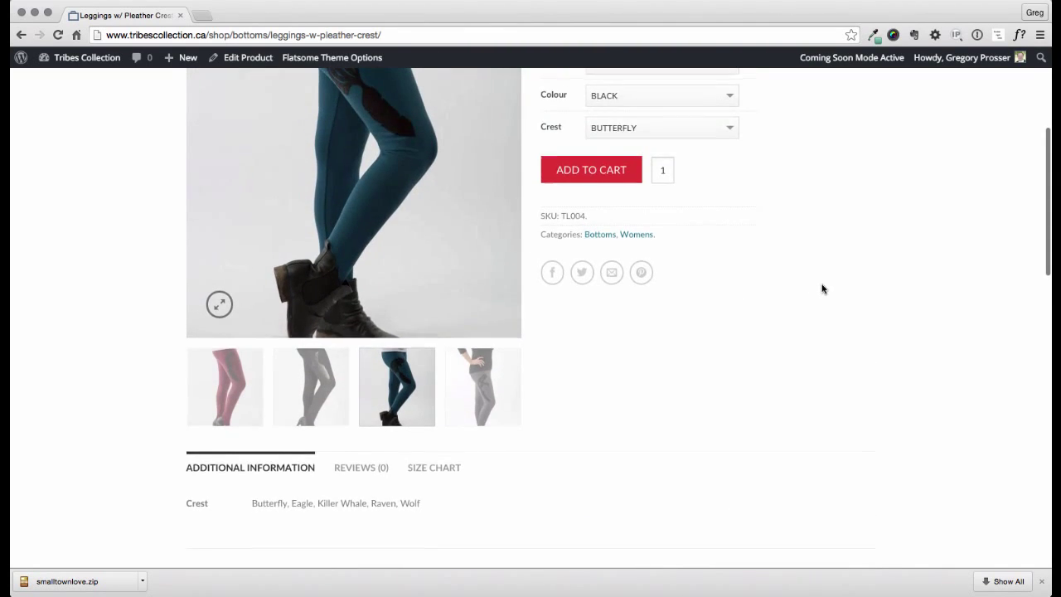
# Look over the related and recently viewed products below the product details, and return to the product's main section
pyautogui.scroll(-5, 821, 287)
pyautogui.scroll(-3, 822, 289)
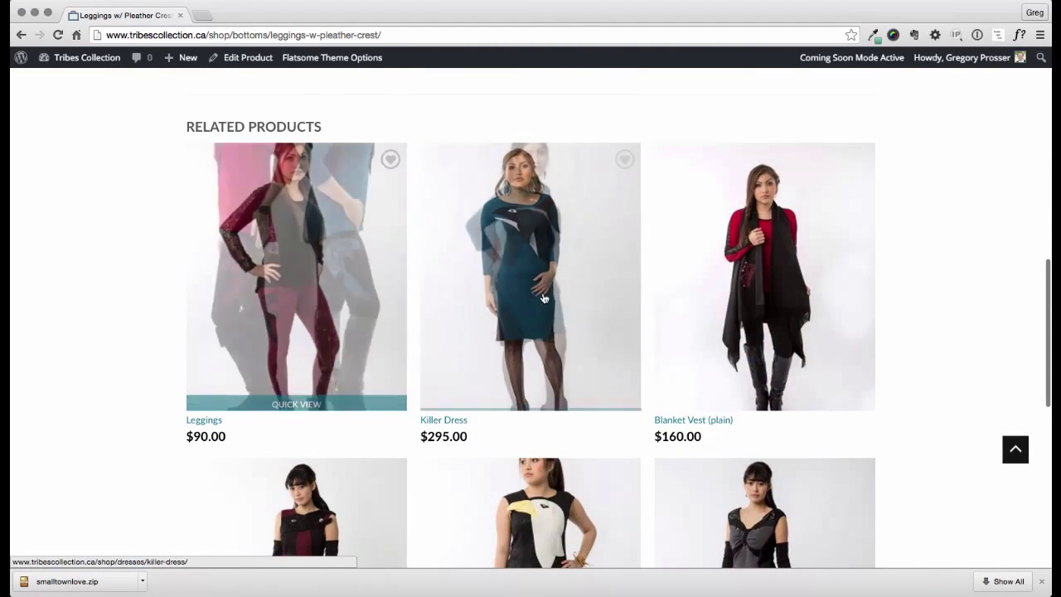
pyautogui.scroll(-3, 931, 377)
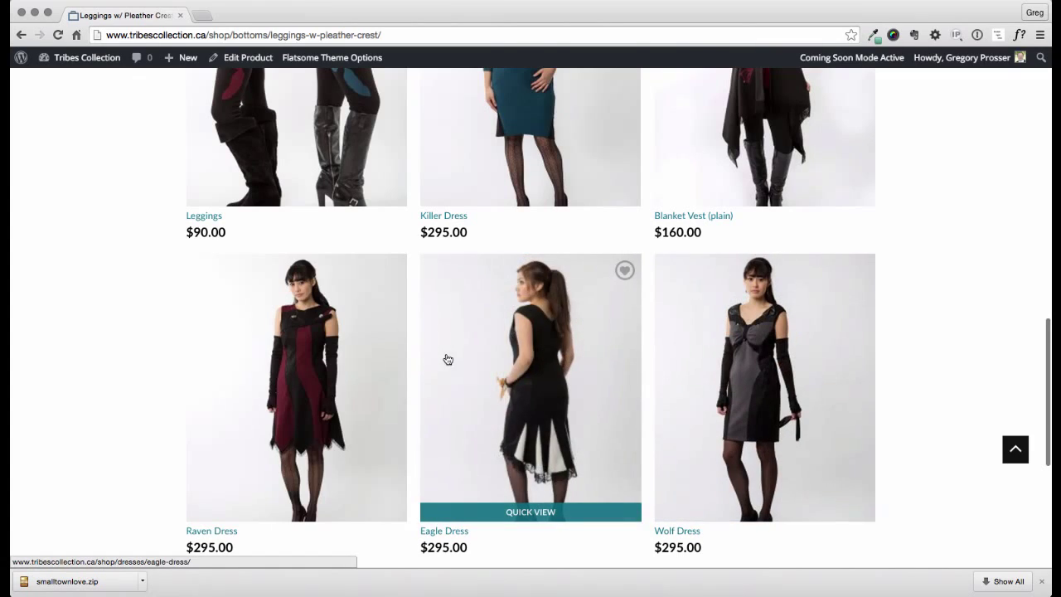
pyautogui.scroll(-4, 97, 312)
pyautogui.scroll(2, 81, 274)
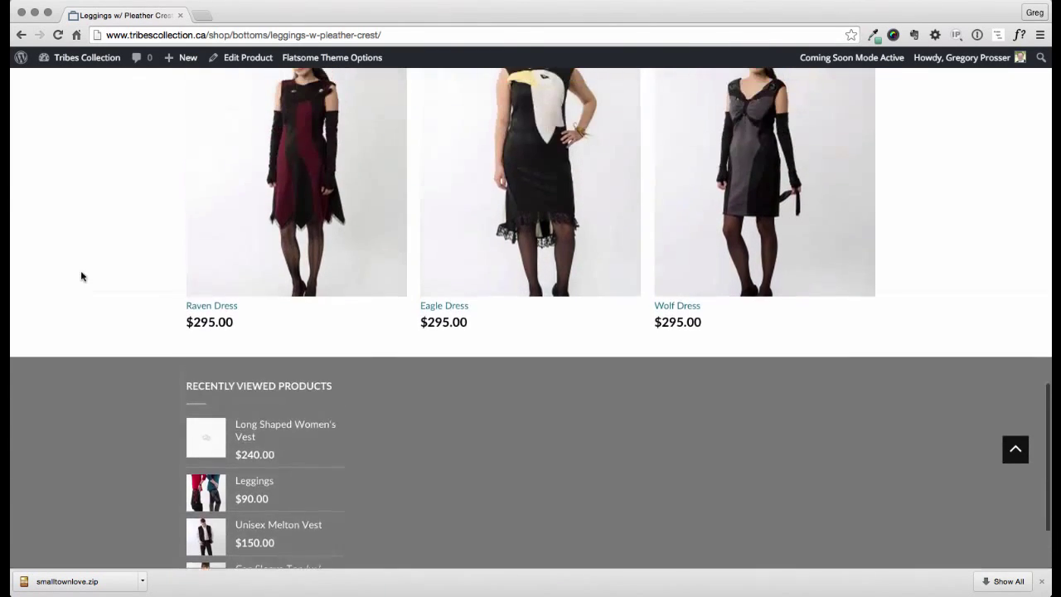
pyautogui.scroll(-3, 82, 276)
pyautogui.scroll(10, 80, 275)
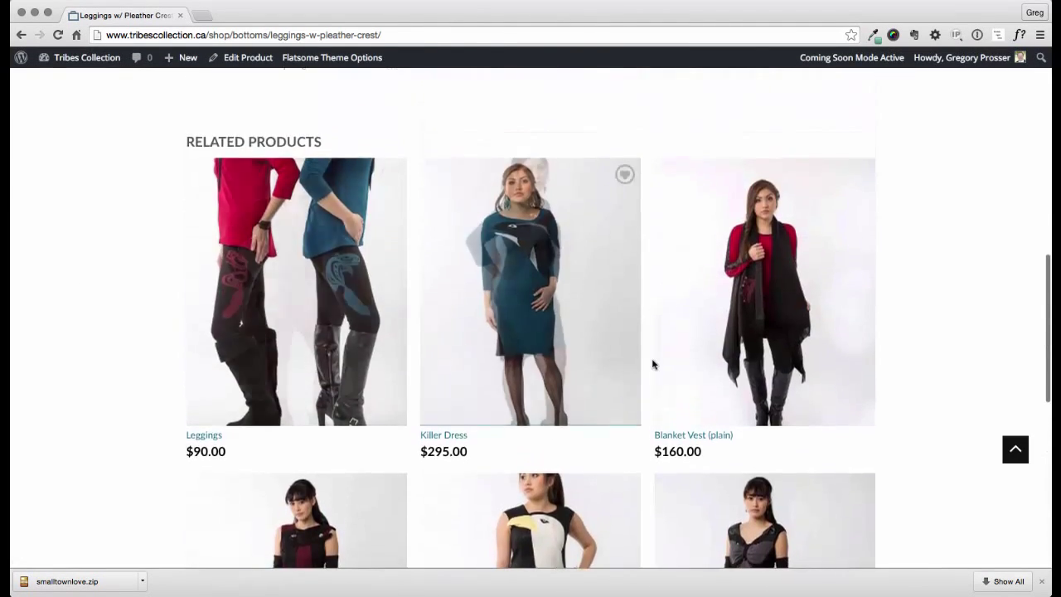
pyautogui.scroll(3, 821, 400)
pyautogui.scroll(-2, 915, 414)
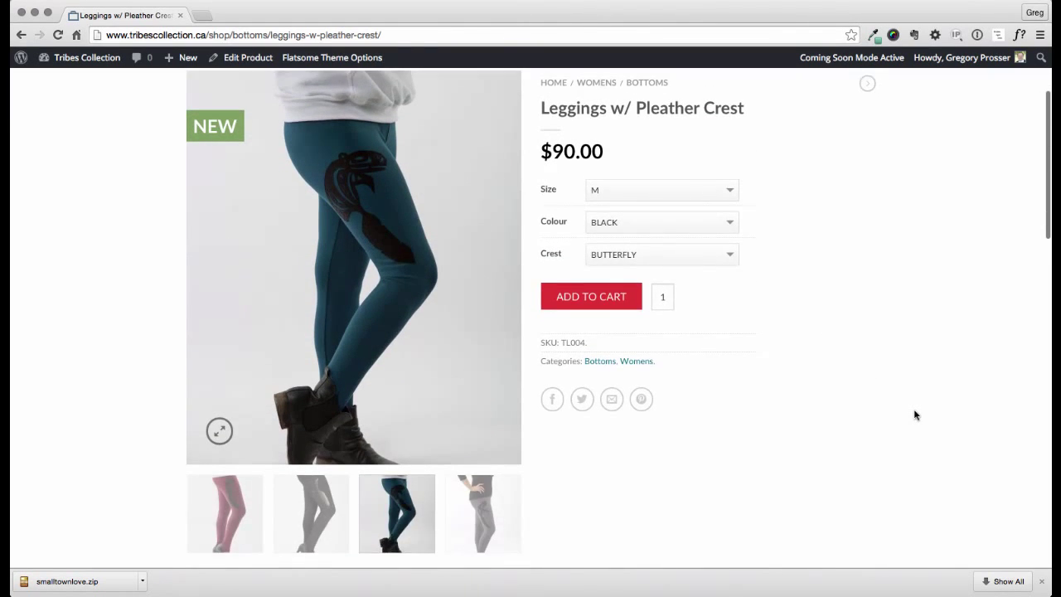
pyautogui.scroll(1, 915, 415)
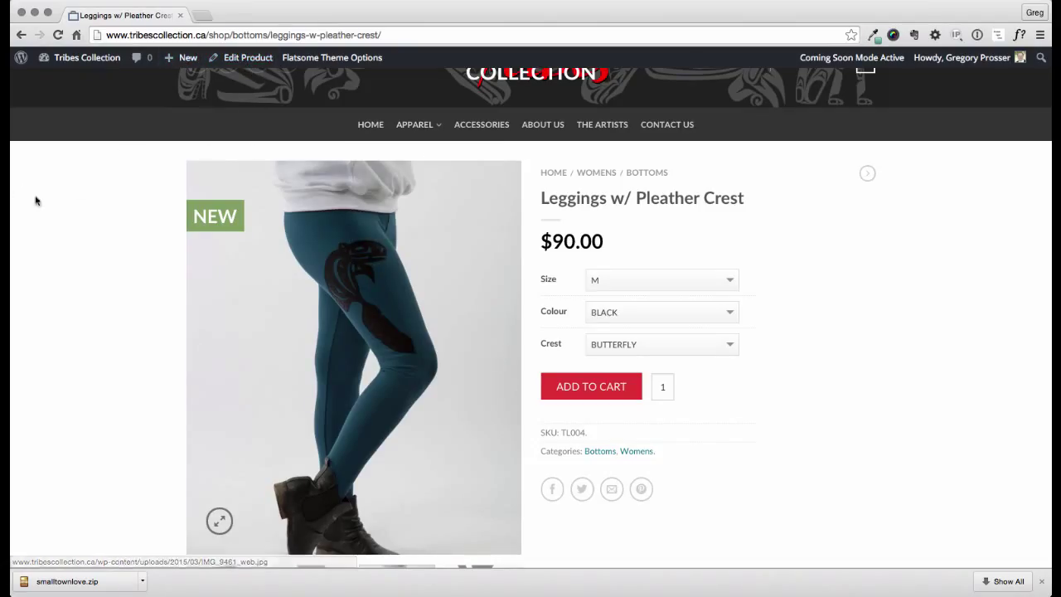
# Open the product for editing and add TL001 – Leggings as a cross-sell among its linked products
pyautogui.click(253, 62)
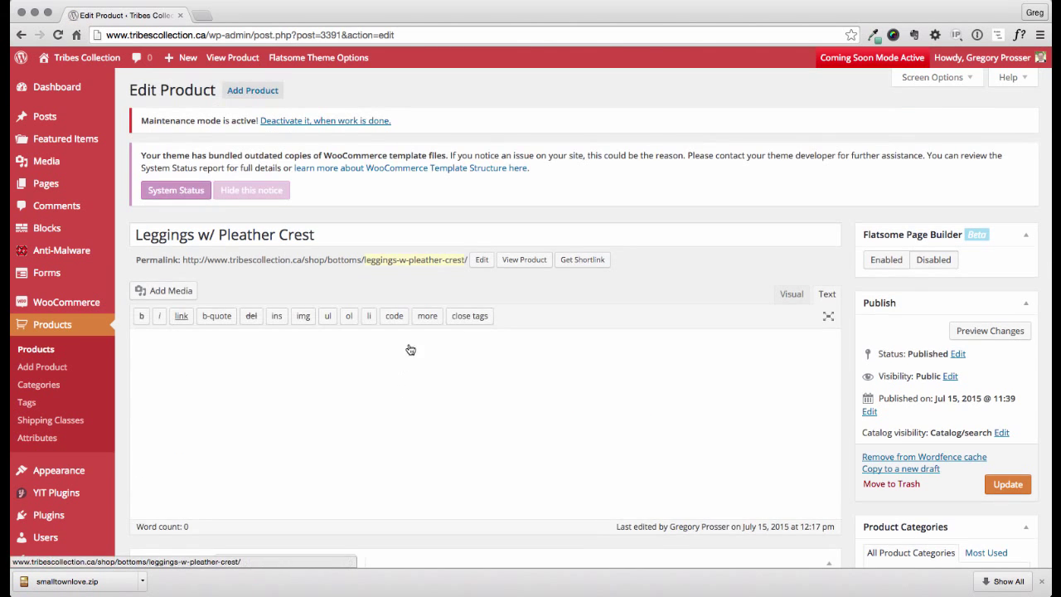
pyautogui.scroll(-5, 708, 429)
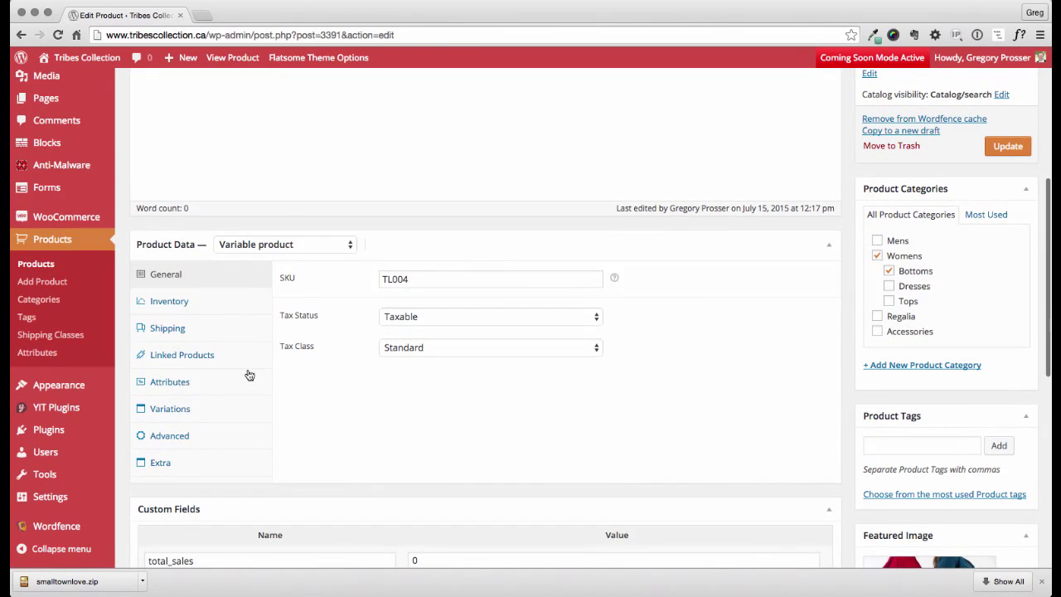
pyautogui.click(223, 362)
pyautogui.scroll(8, 258, 301)
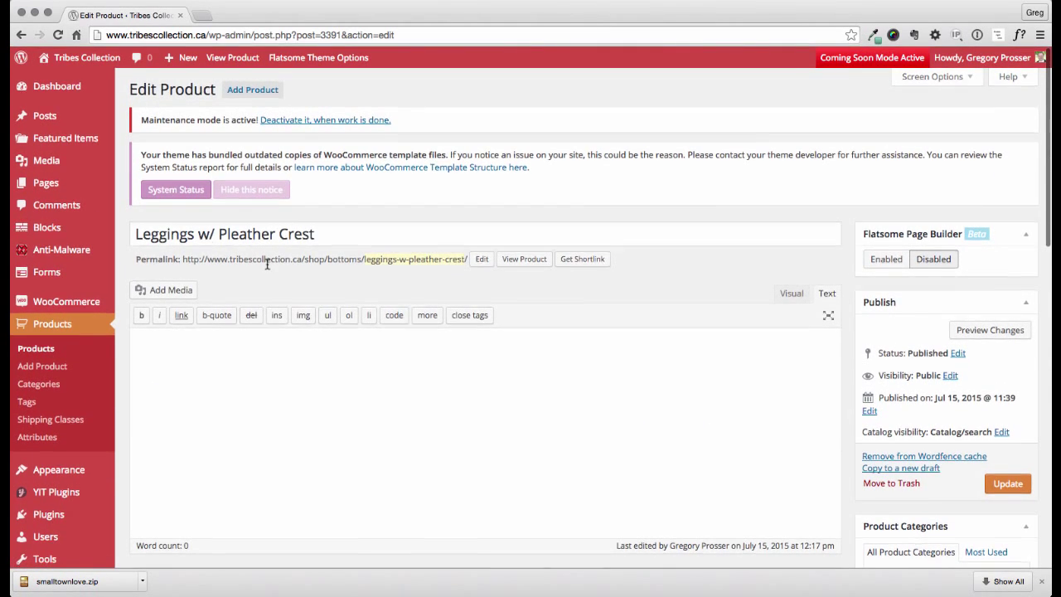
pyautogui.scroll(-5, 265, 263)
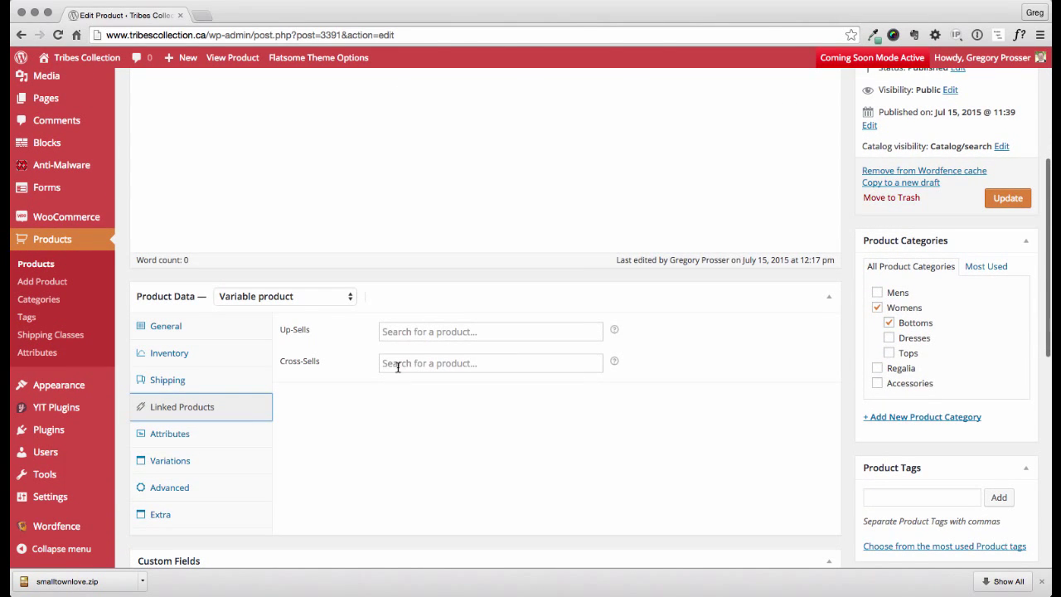
pyautogui.click(398, 365)
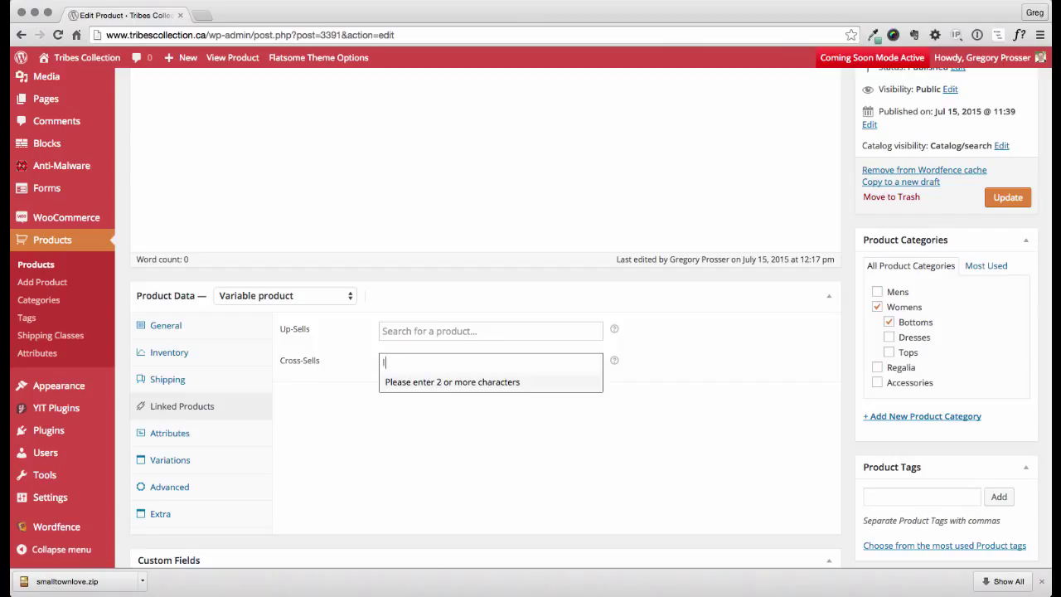
pyautogui.write('gg')
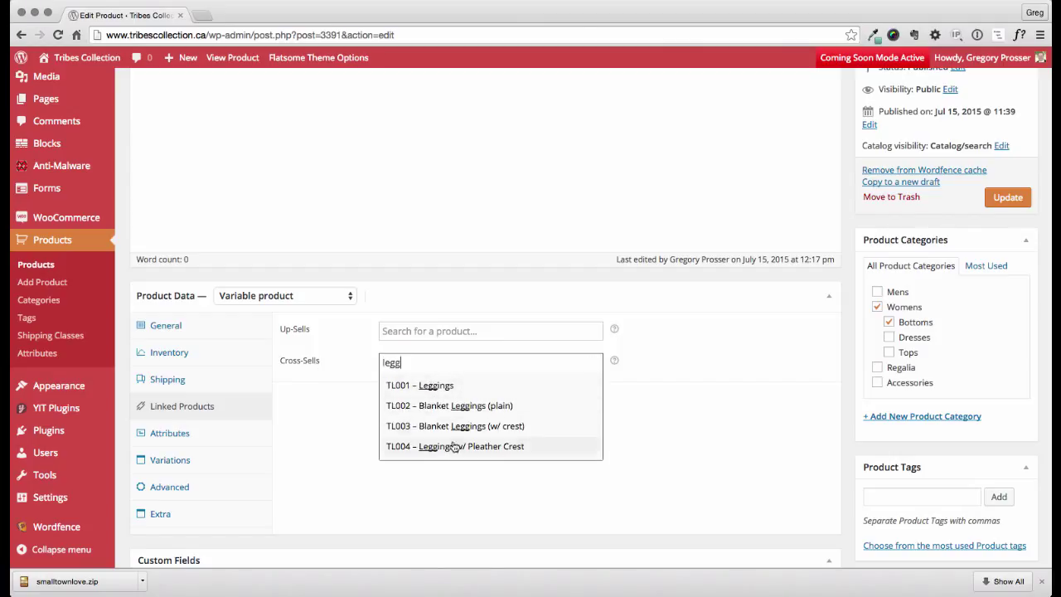
pyautogui.click(442, 388)
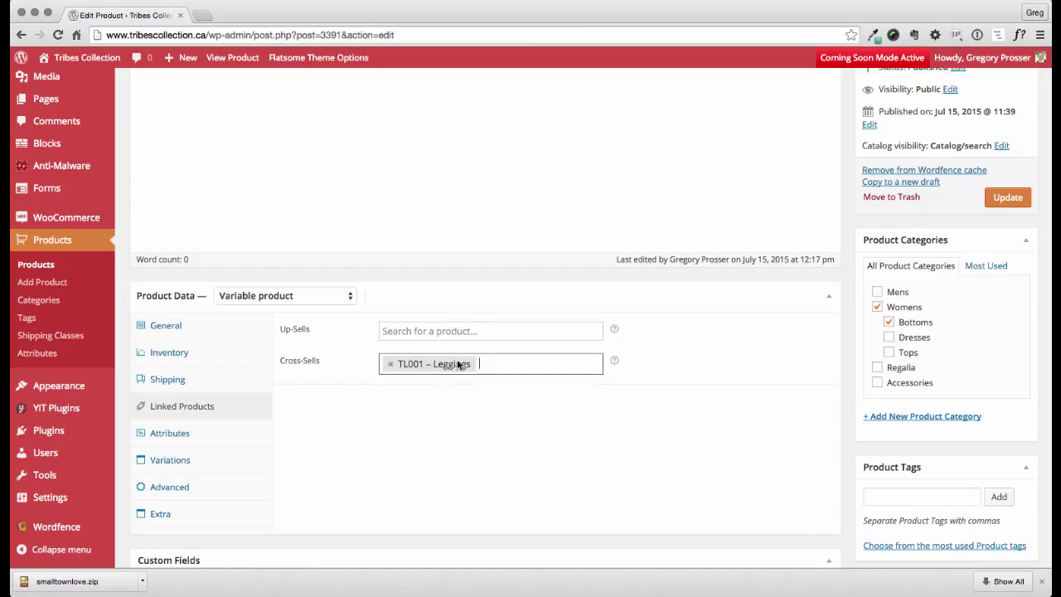
# Add TL002 – Blanket Leggings (plain) and TL003 – Blanket Leggings (w/ crest) as up-sells of the product
pyautogui.click(487, 332)
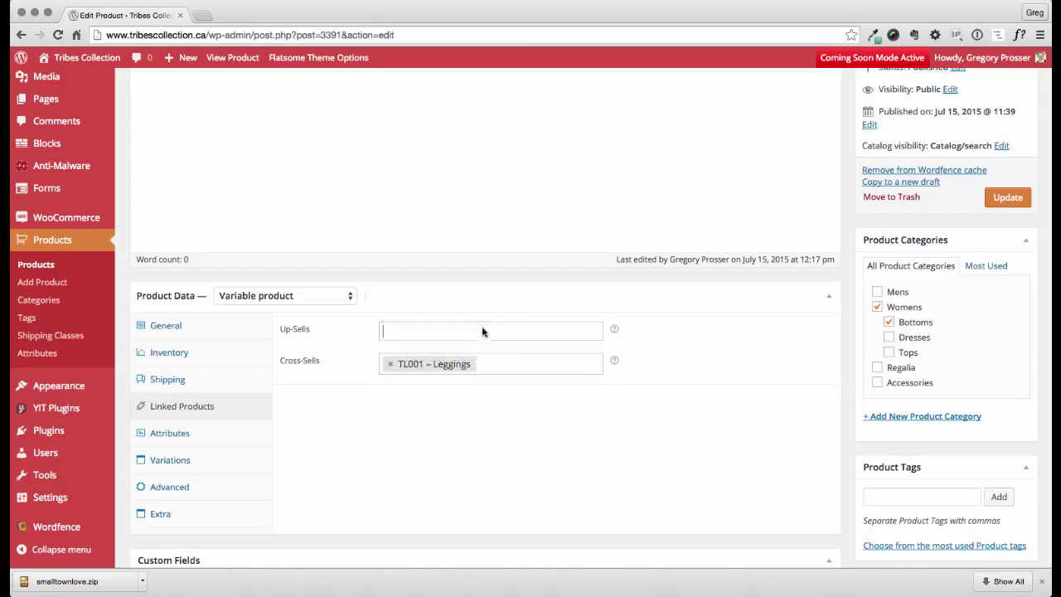
pyautogui.write('legg')
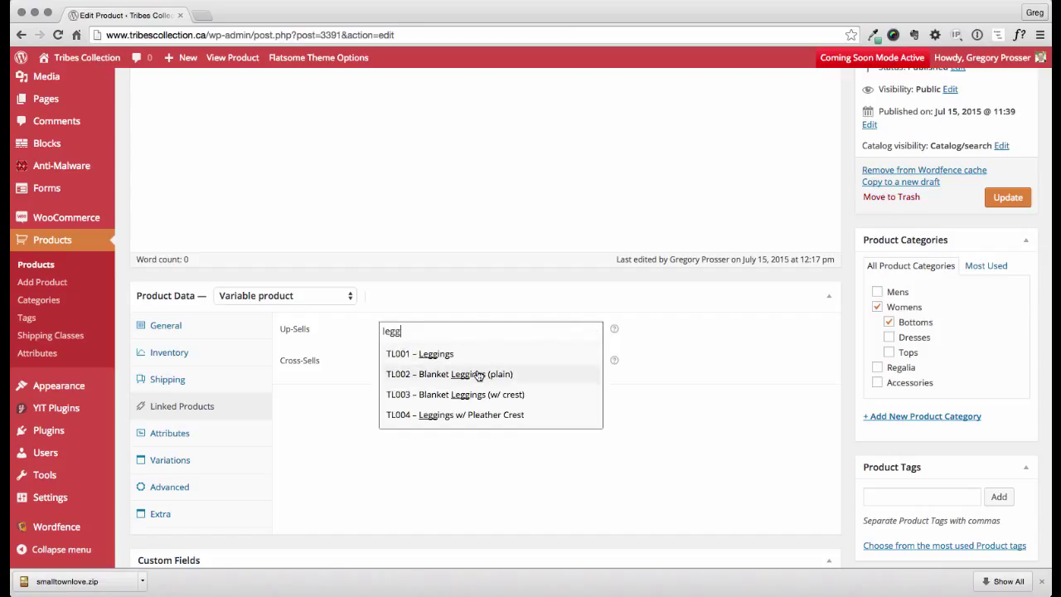
pyautogui.click(479, 374)
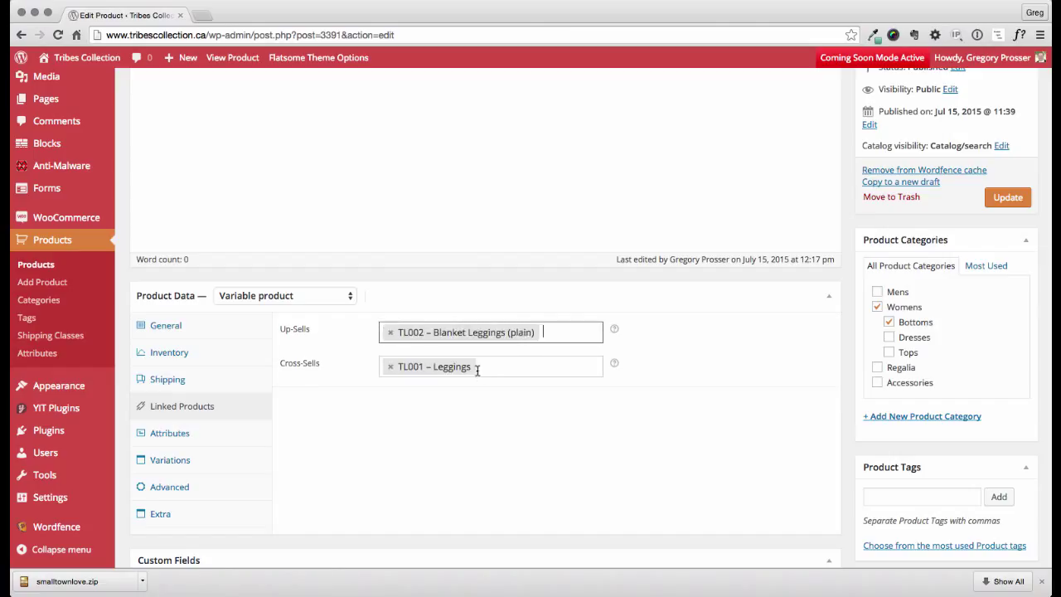
pyautogui.write('leggin')
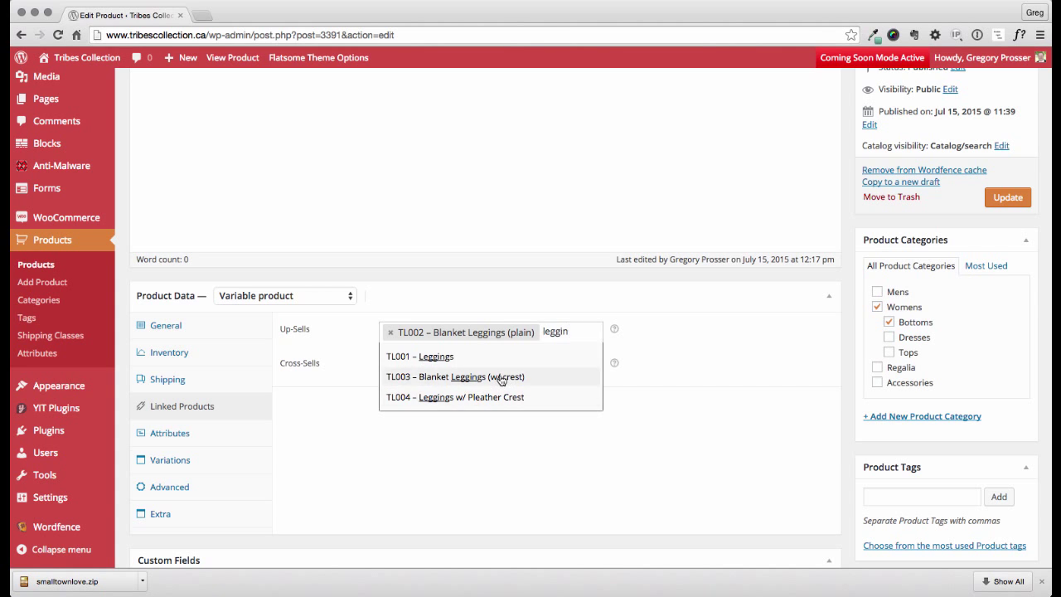
pyautogui.click(498, 378)
# Update the product to save its linked products and open its store page
pyautogui.scroll(-2, 705, 363)
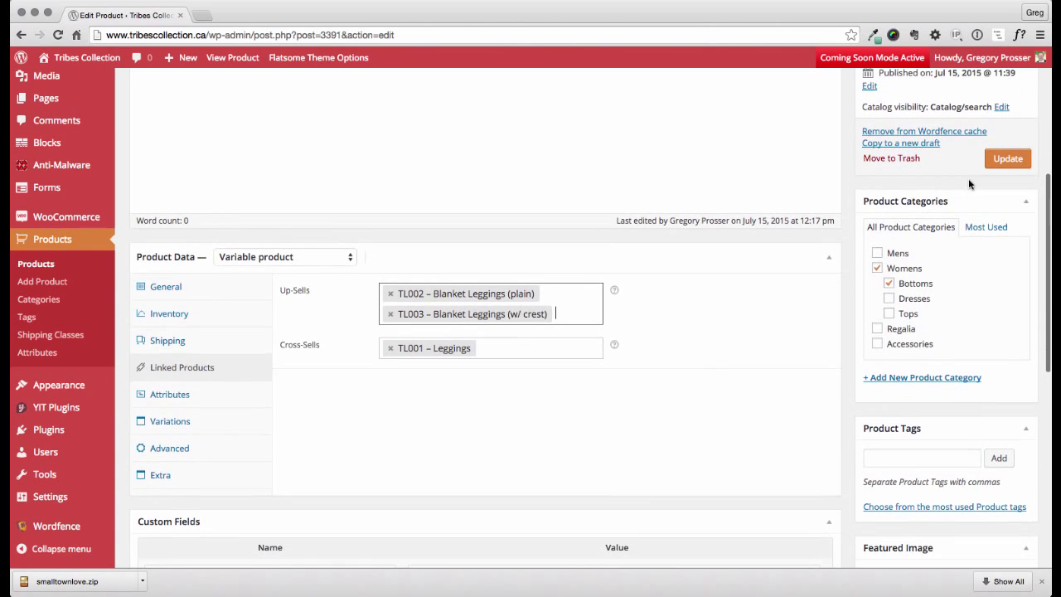
pyautogui.click(1008, 161)
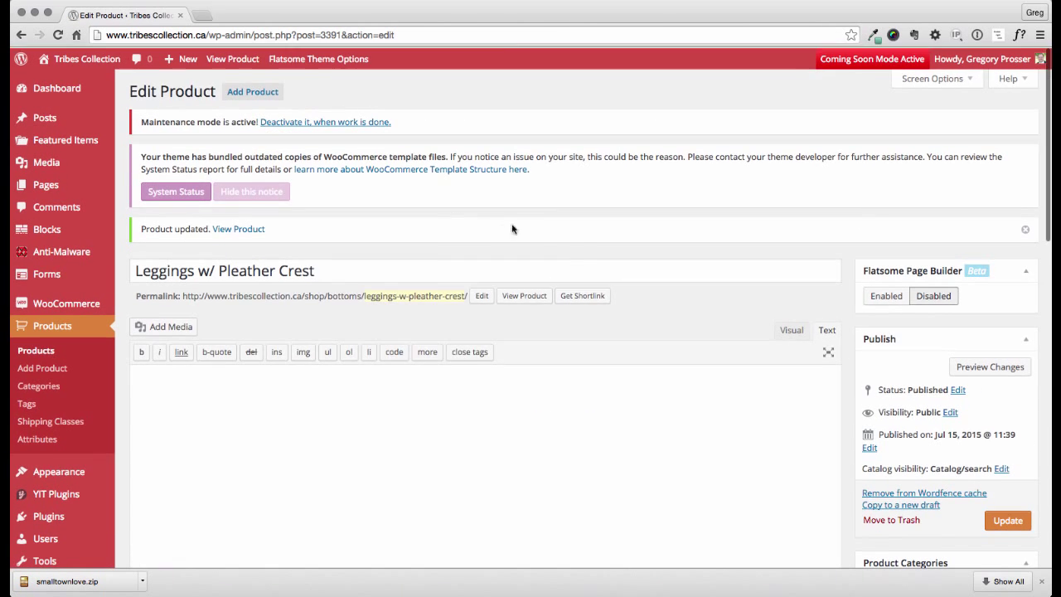
pyautogui.click(524, 295)
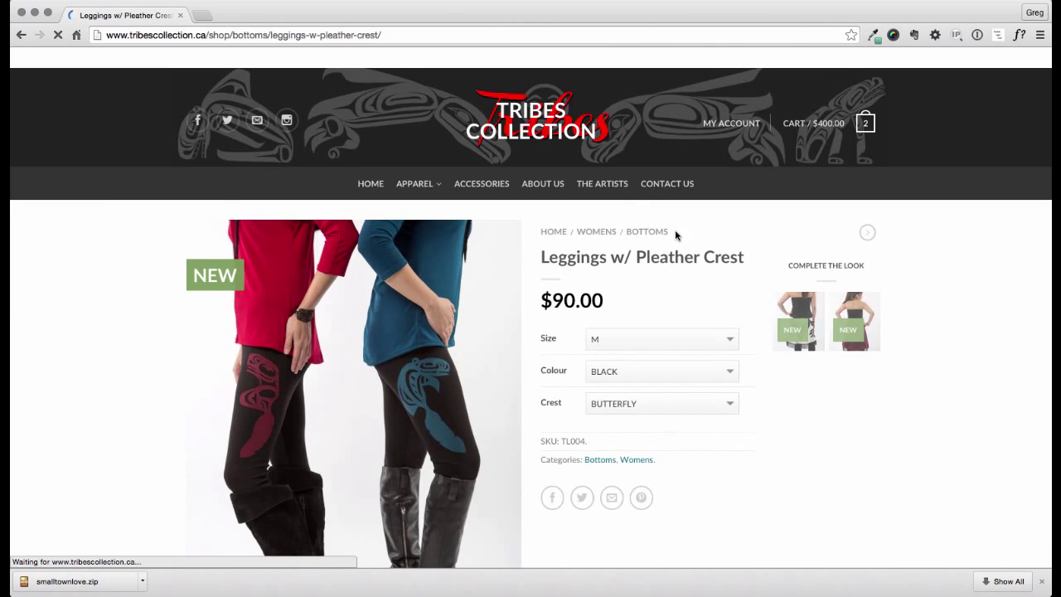
# Check the Complete the Look suggestions and the related products on the updated store page
pyautogui.scroll(-1, 978, 306)
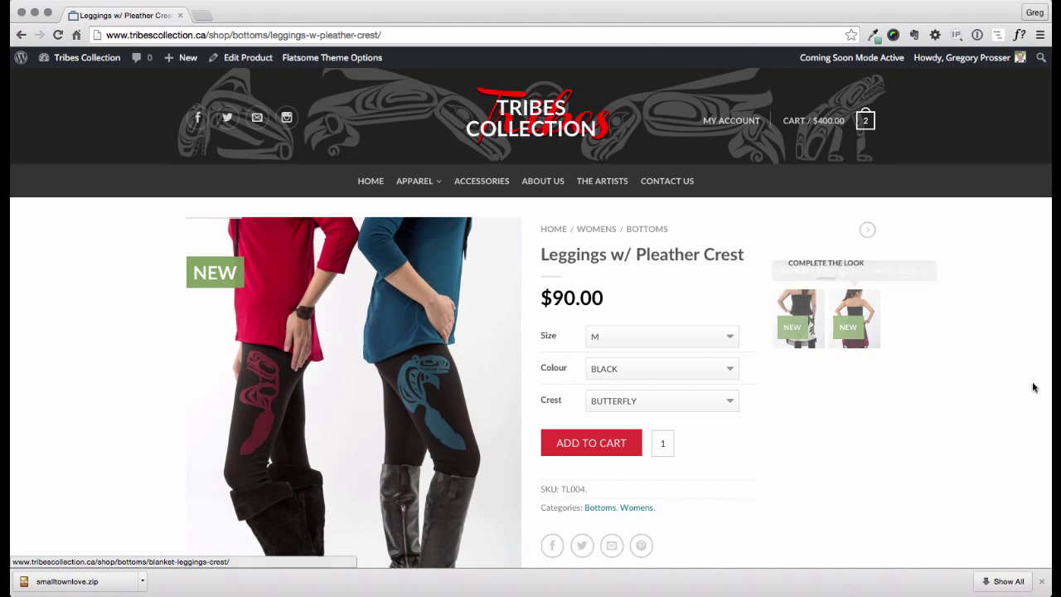
pyautogui.scroll(-6, 994, 386)
pyautogui.scroll(-7, 992, 396)
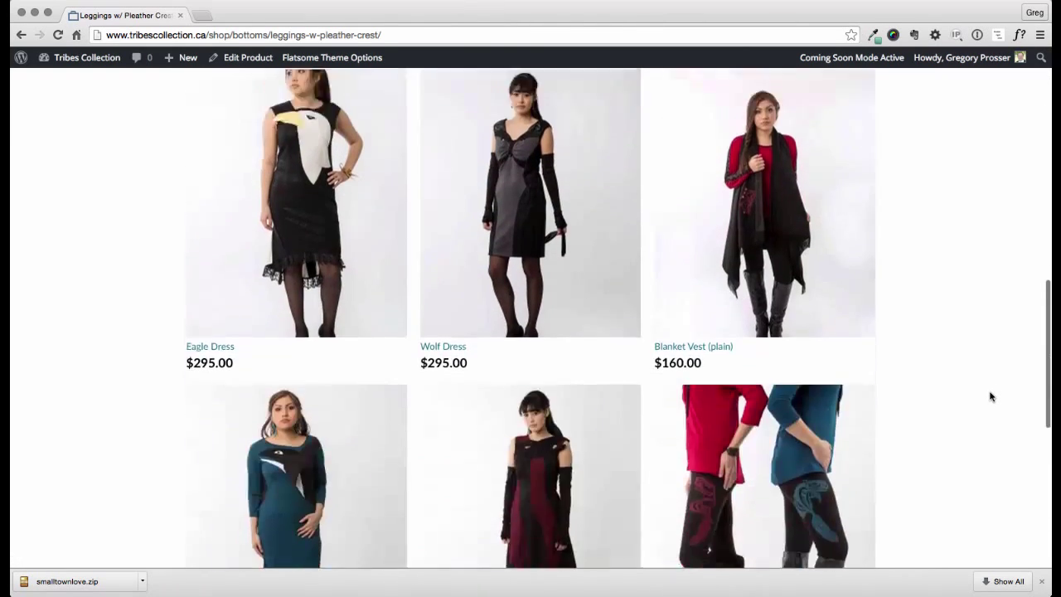
pyautogui.scroll(6, 990, 396)
pyautogui.scroll(7, 990, 396)
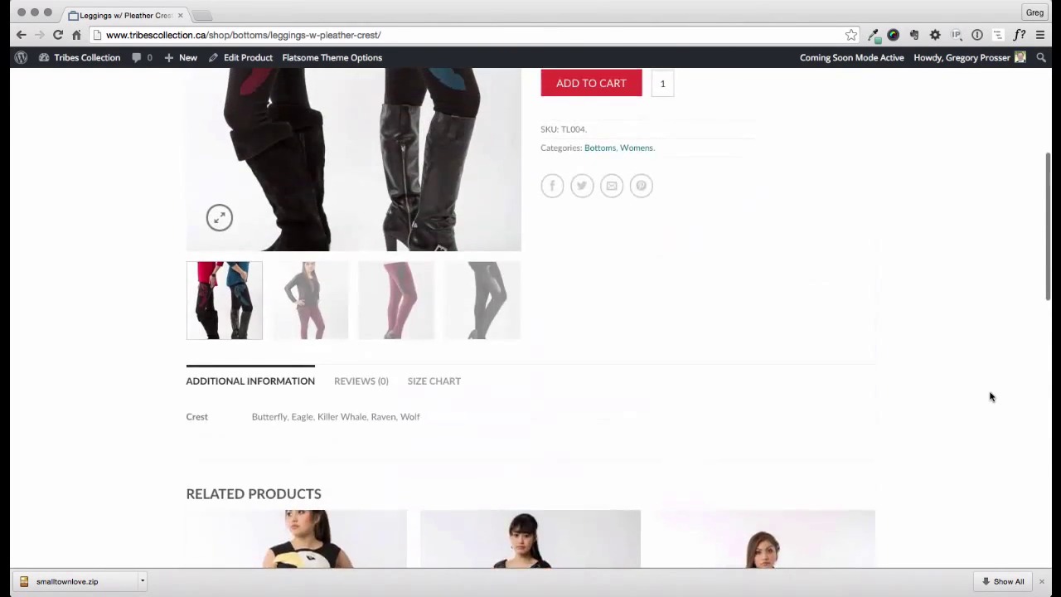
pyautogui.scroll(1, 990, 396)
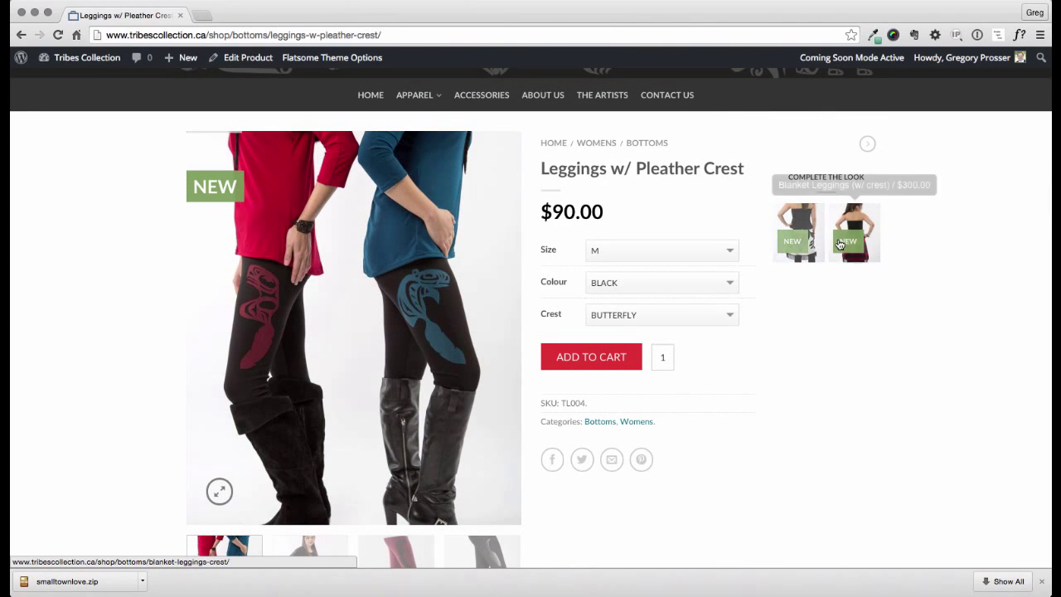
pyautogui.scroll(-3, 975, 321)
pyautogui.scroll(-6, 976, 323)
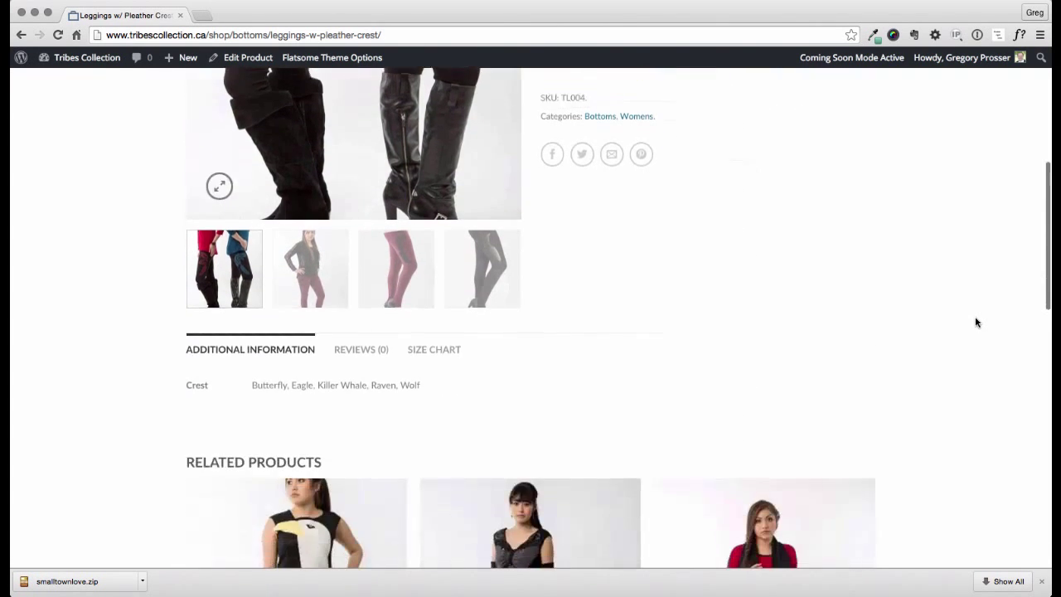
pyautogui.scroll(1, 471, 277)
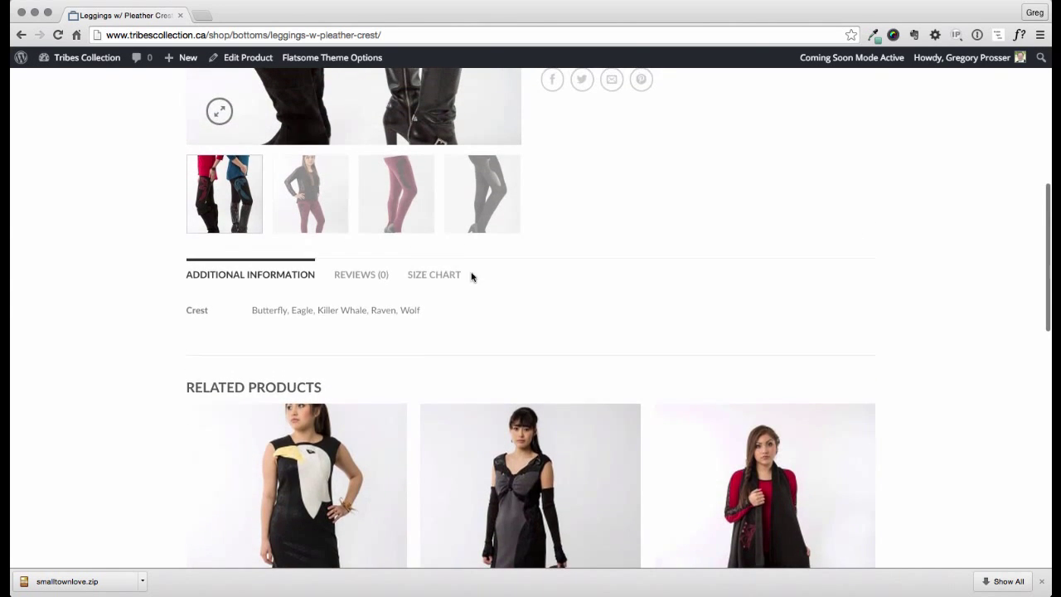
# Review the product's size chart, reviews and additional information
pyautogui.click(440, 274)
pyautogui.scroll(-4, 921, 356)
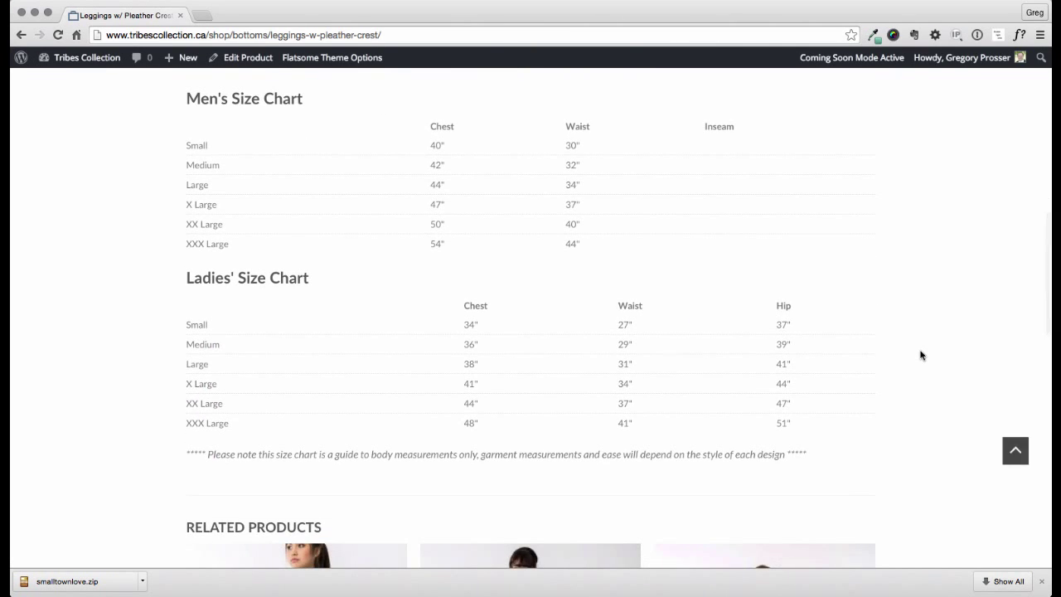
pyautogui.scroll(5, 921, 356)
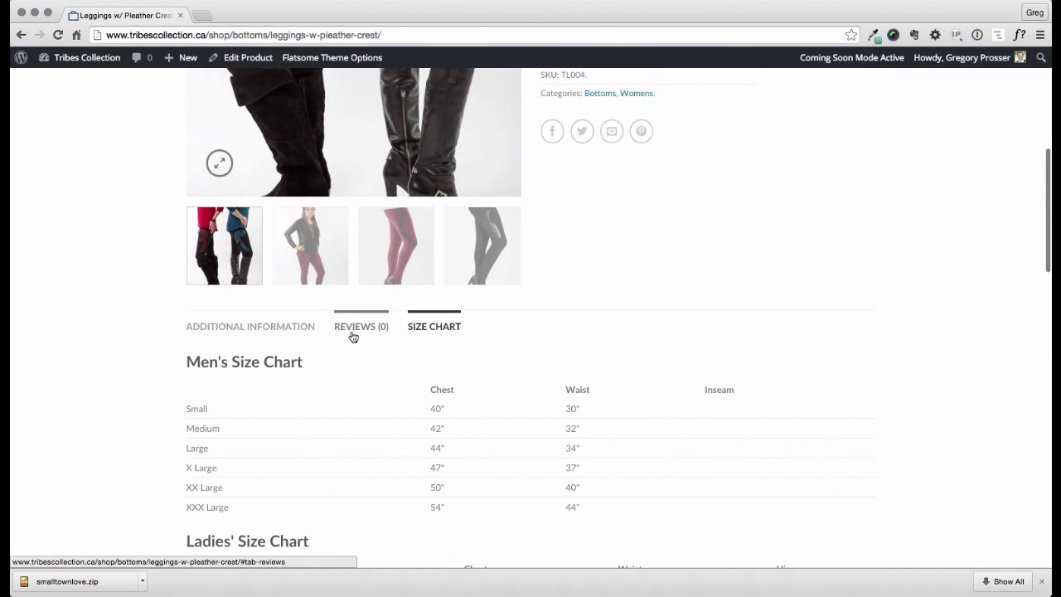
pyautogui.click(352, 331)
pyautogui.click(285, 330)
# Look through the related products once more and return to the start of the product page
pyautogui.scroll(-3, 135, 353)
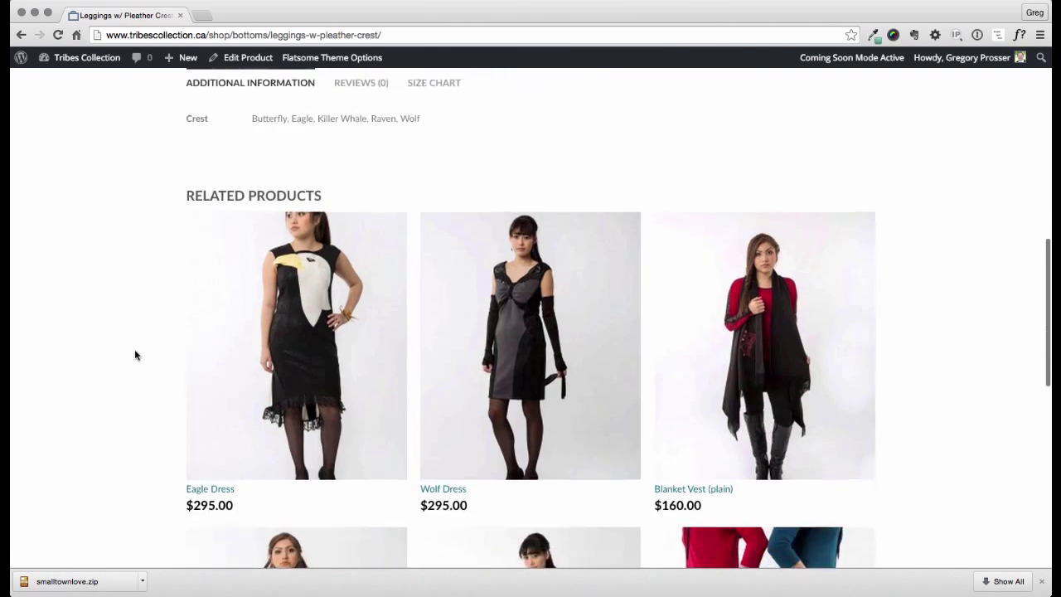
pyautogui.scroll(1, 135, 354)
pyautogui.scroll(-3, 135, 353)
pyautogui.scroll(-3, 135, 354)
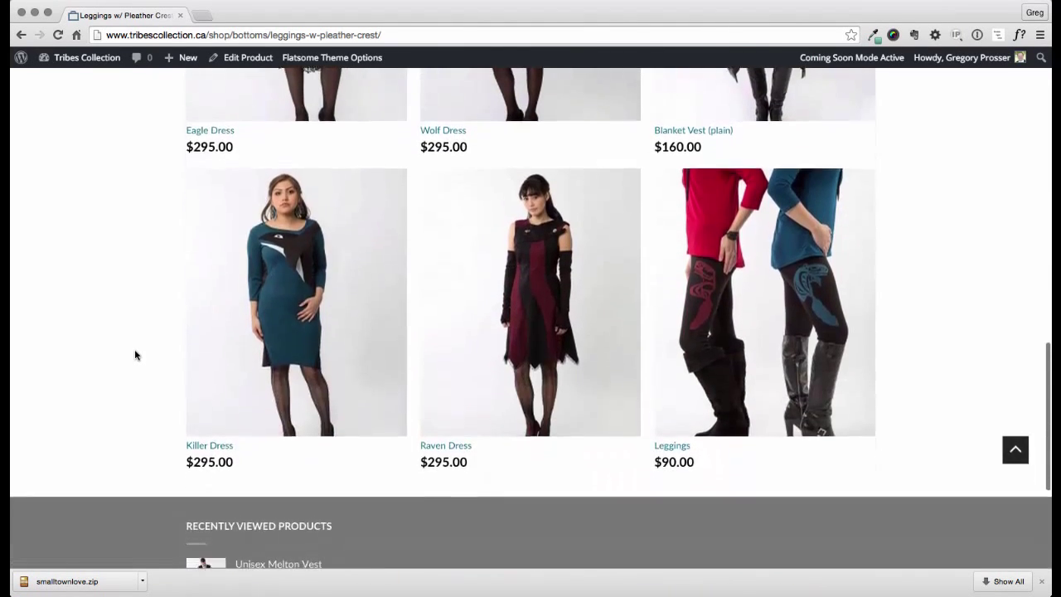
pyautogui.scroll(15, 135, 355)
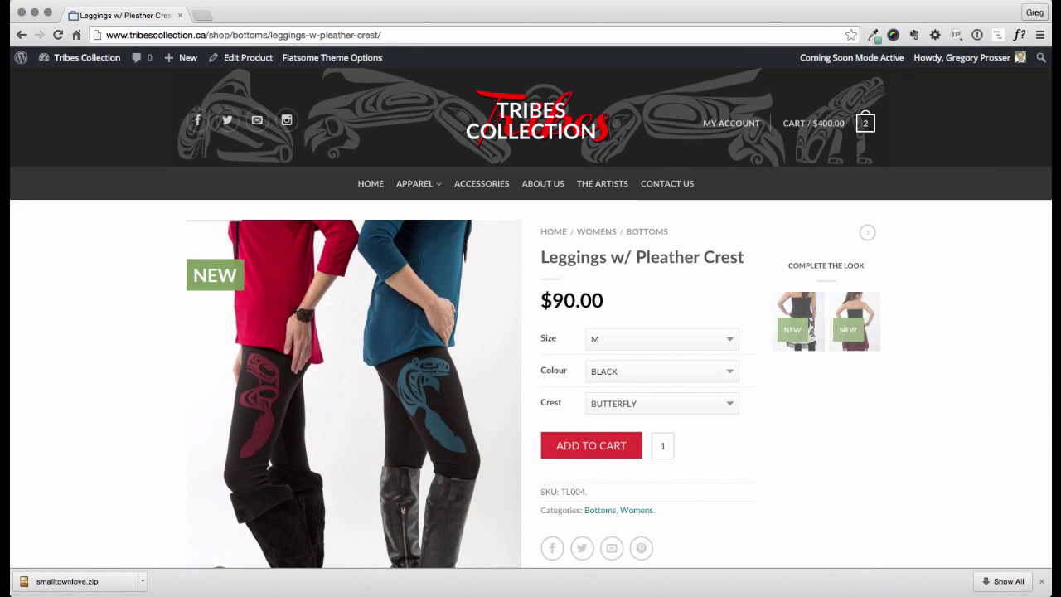
pyautogui.click(743, 1)
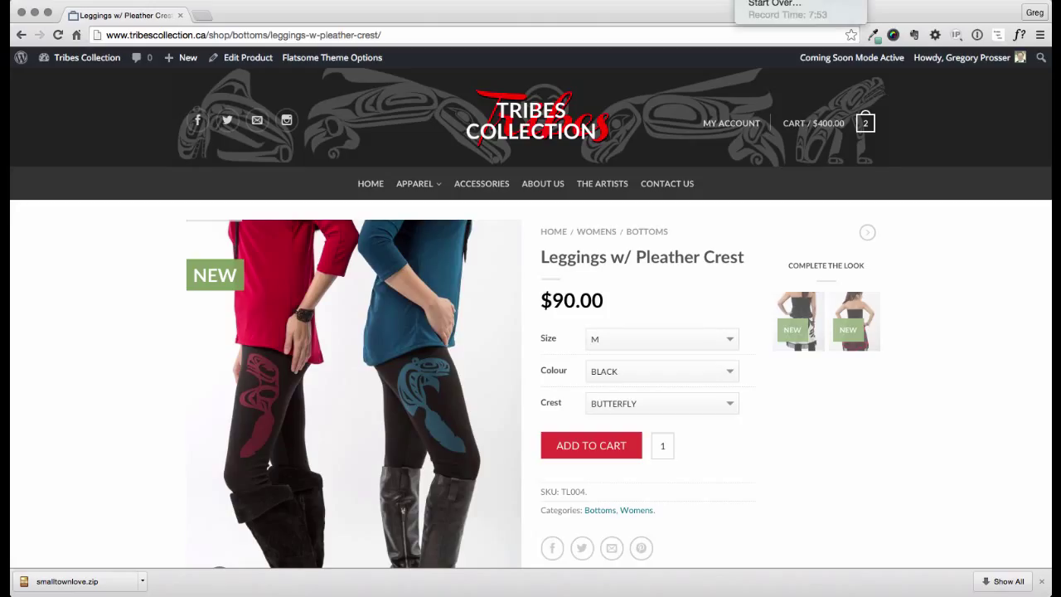